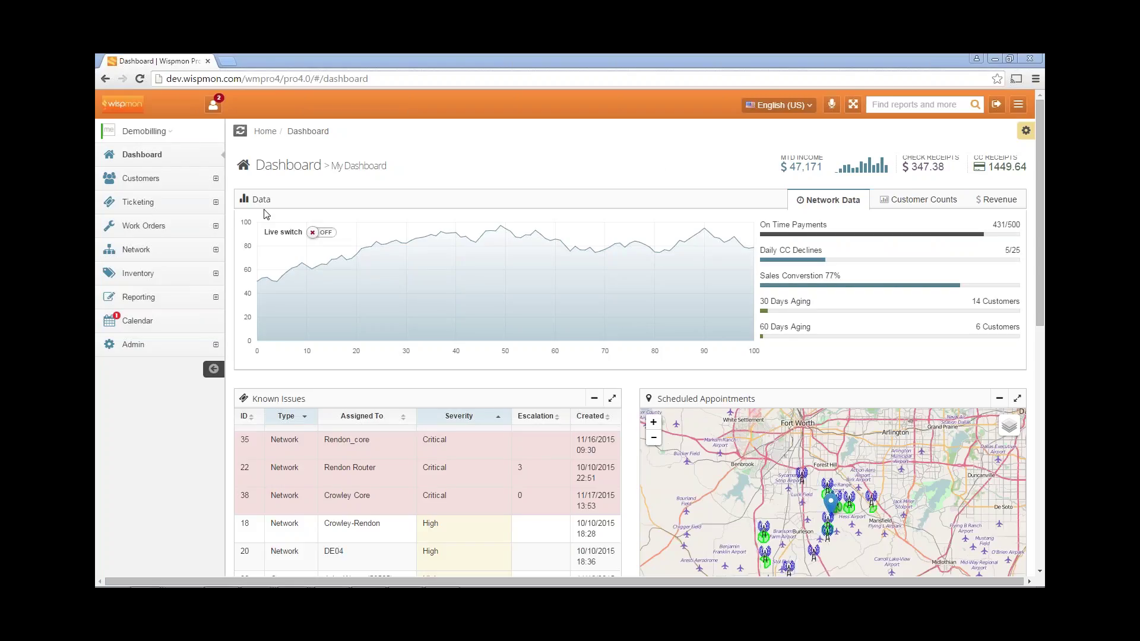
- Search all work orders under Work Orders > Search/Edit, then filter Status to 'open'
left_click(165, 229)
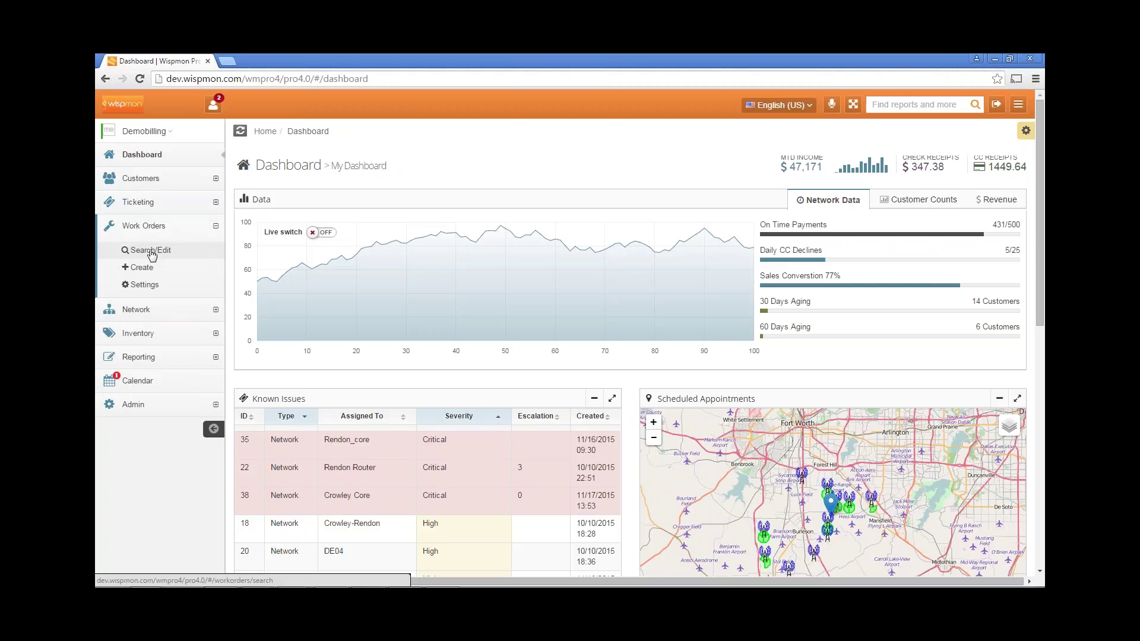
left_click(151, 250)
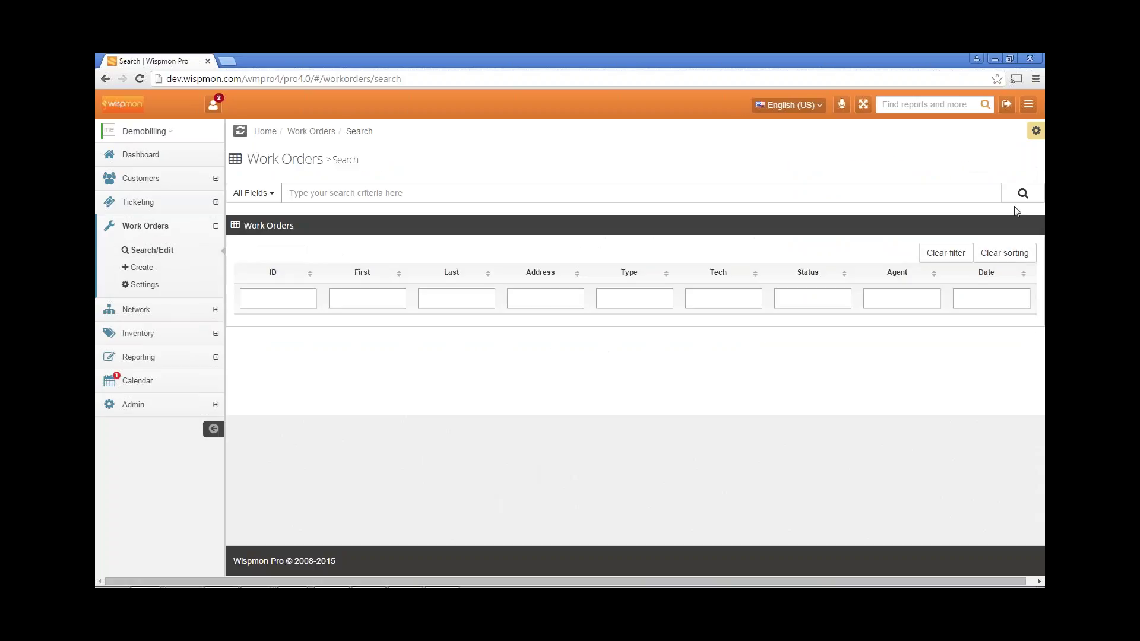
left_click(1022, 193)
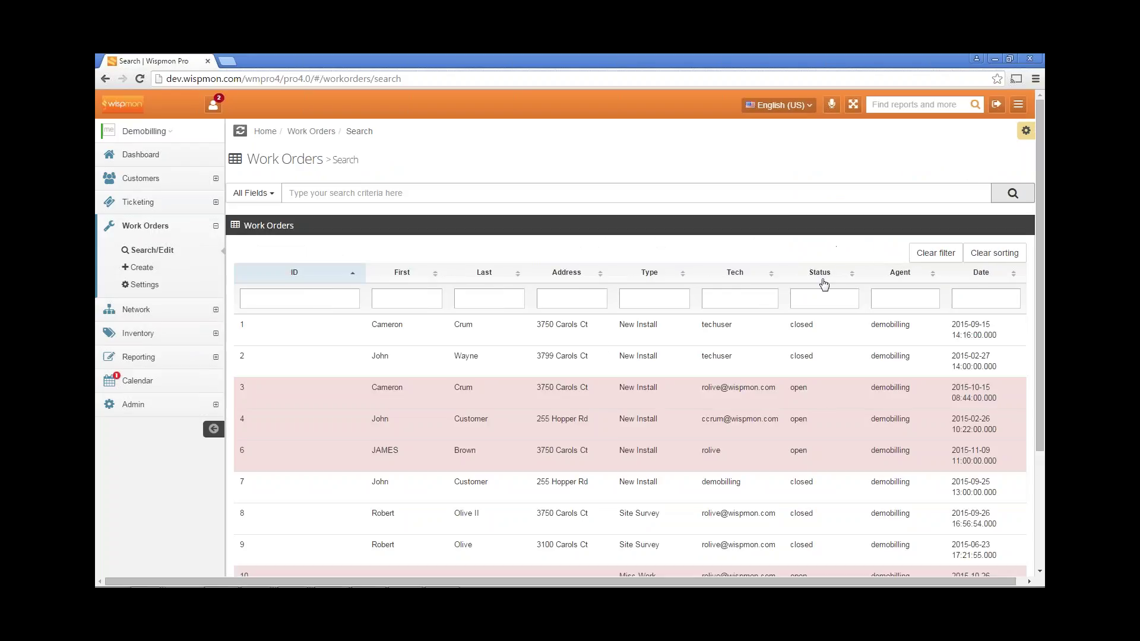
left_click(823, 300)
type("op")
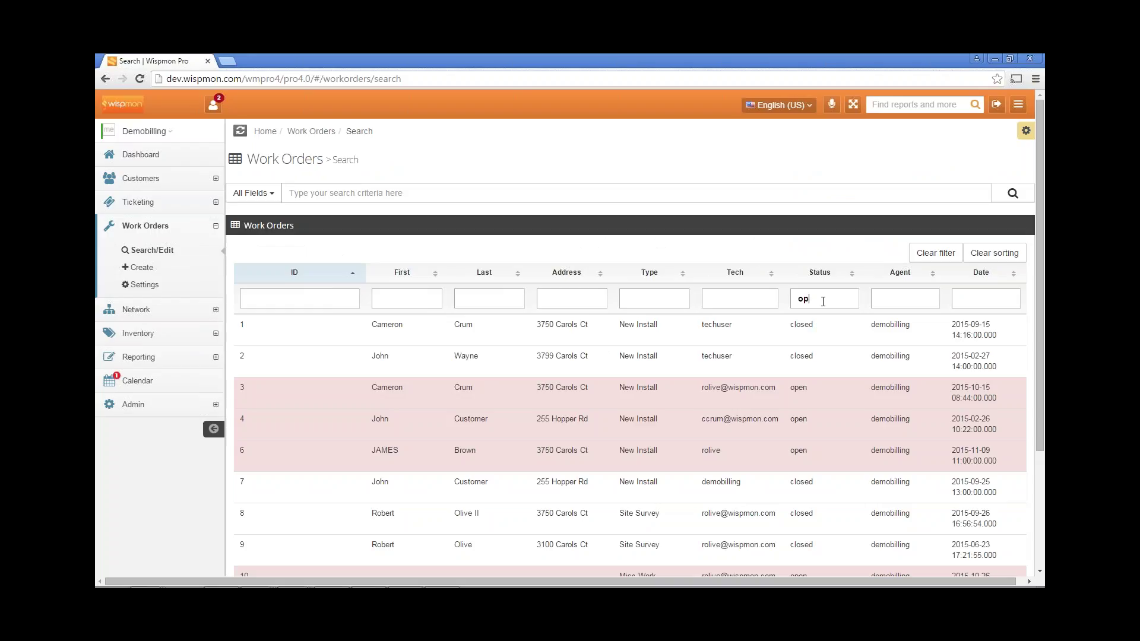
type("en")
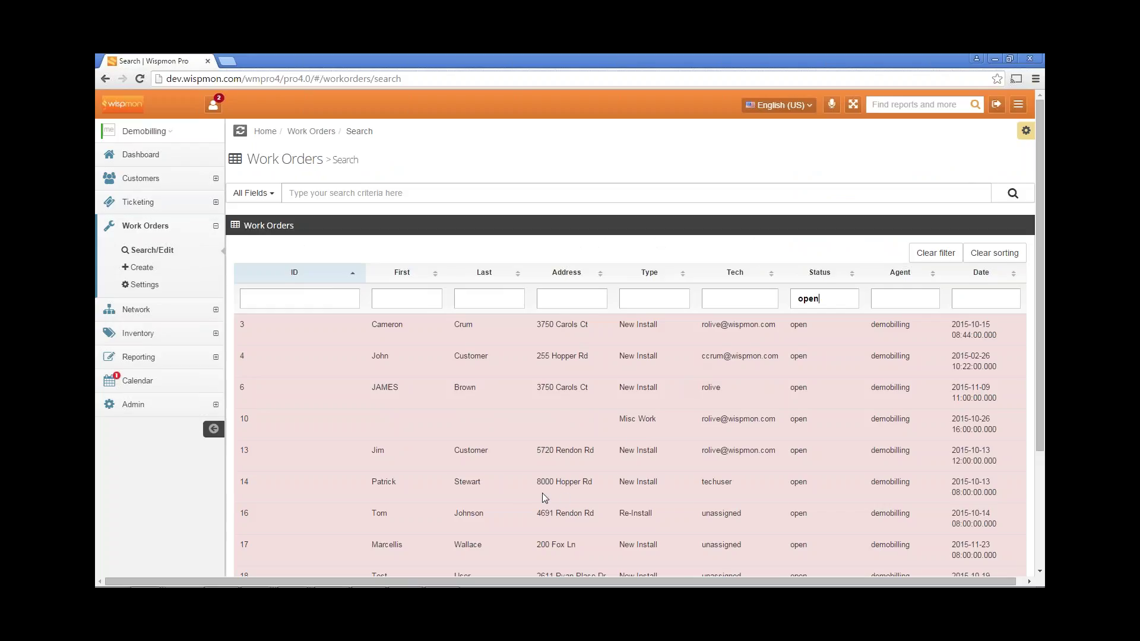
- Open work order 14 for editing in a smaller browser window moved to the right
left_click(510, 484)
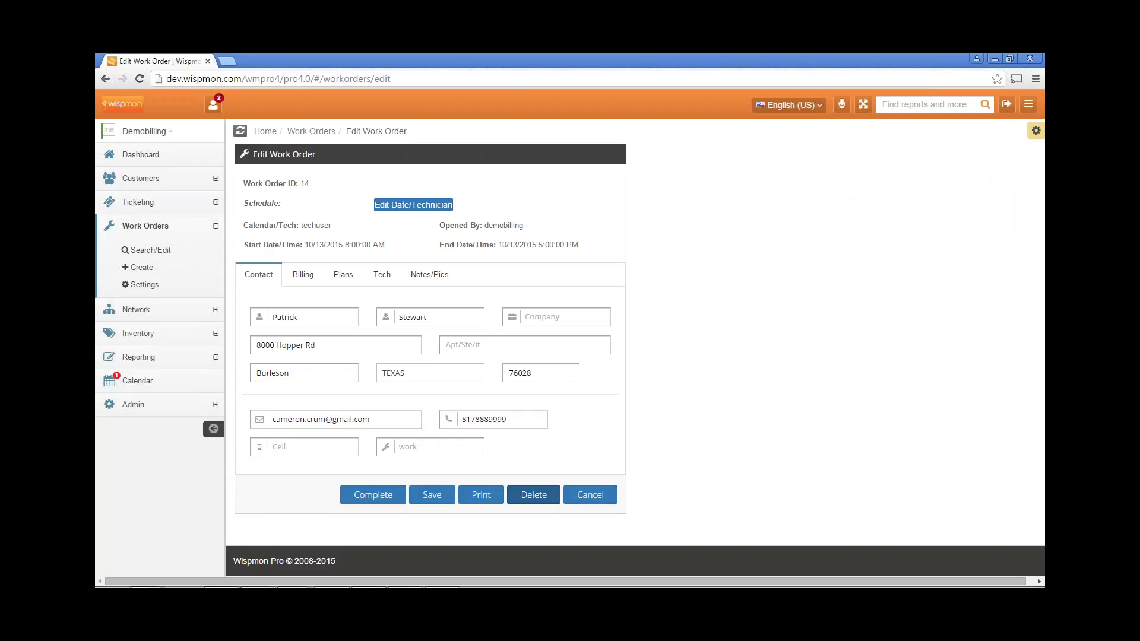
left_click(1010, 60)
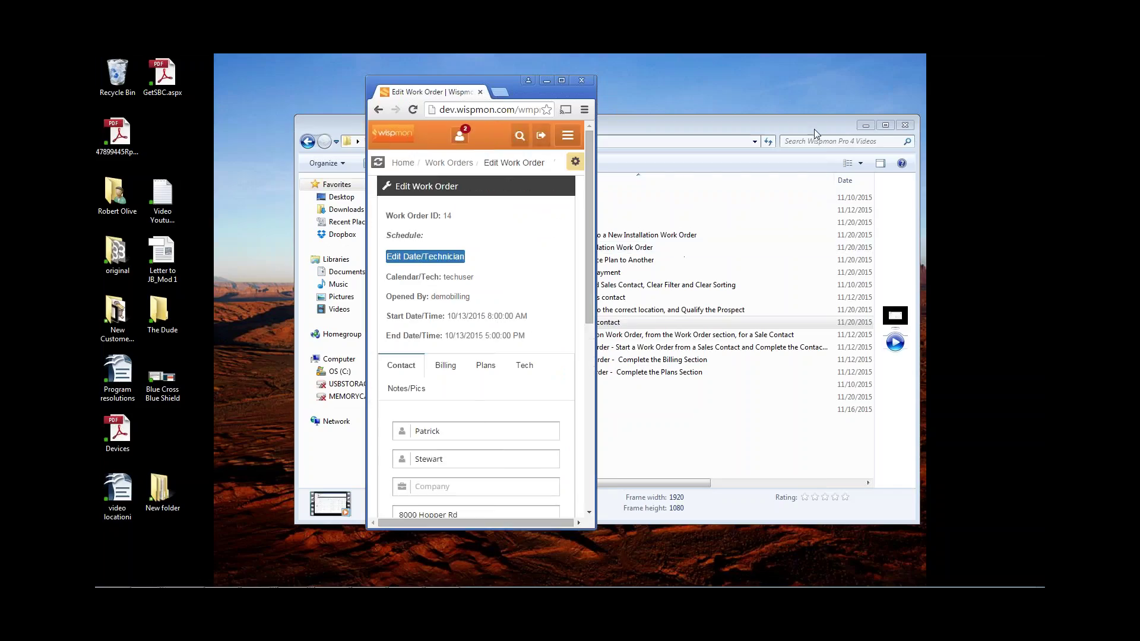
left_click(865, 125)
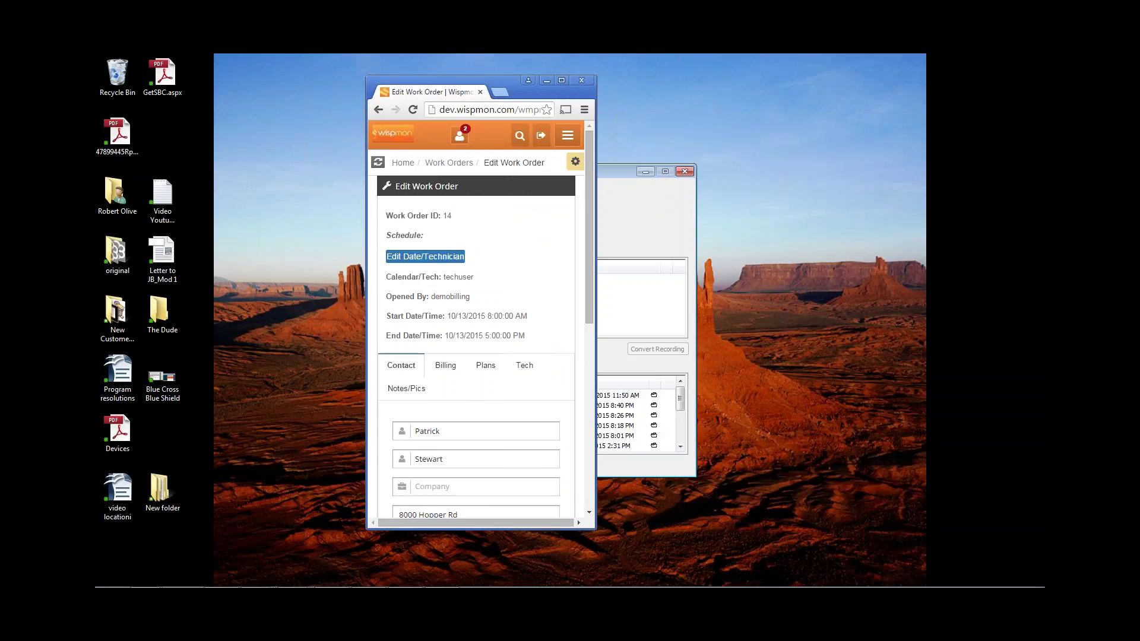
left_click(644, 171)
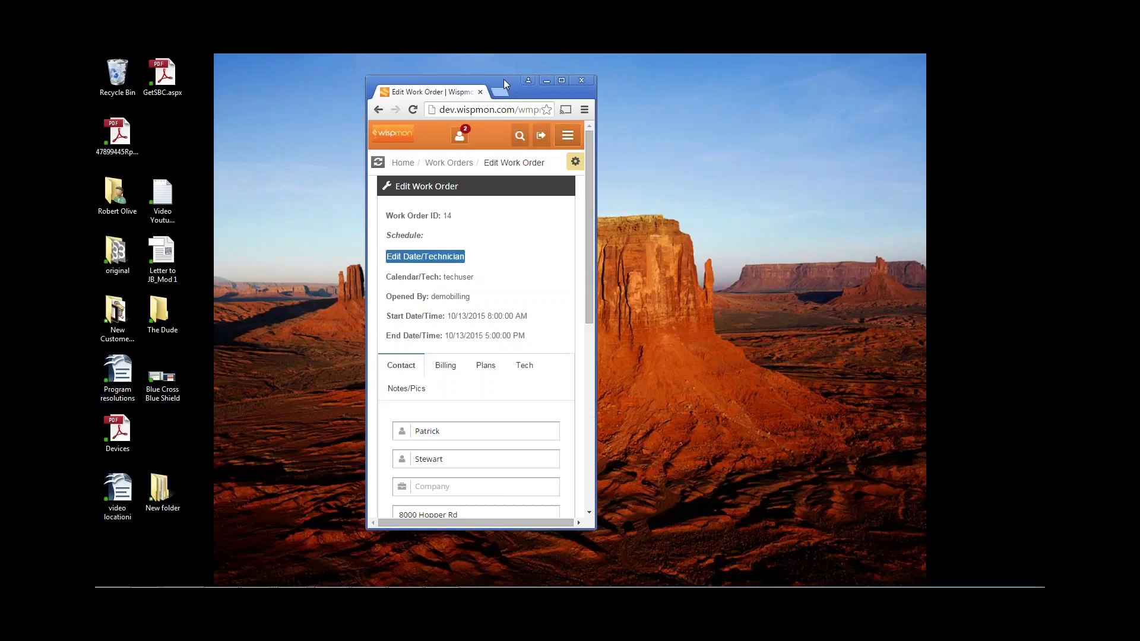
left_click_drag(505, 79, 680, 88)
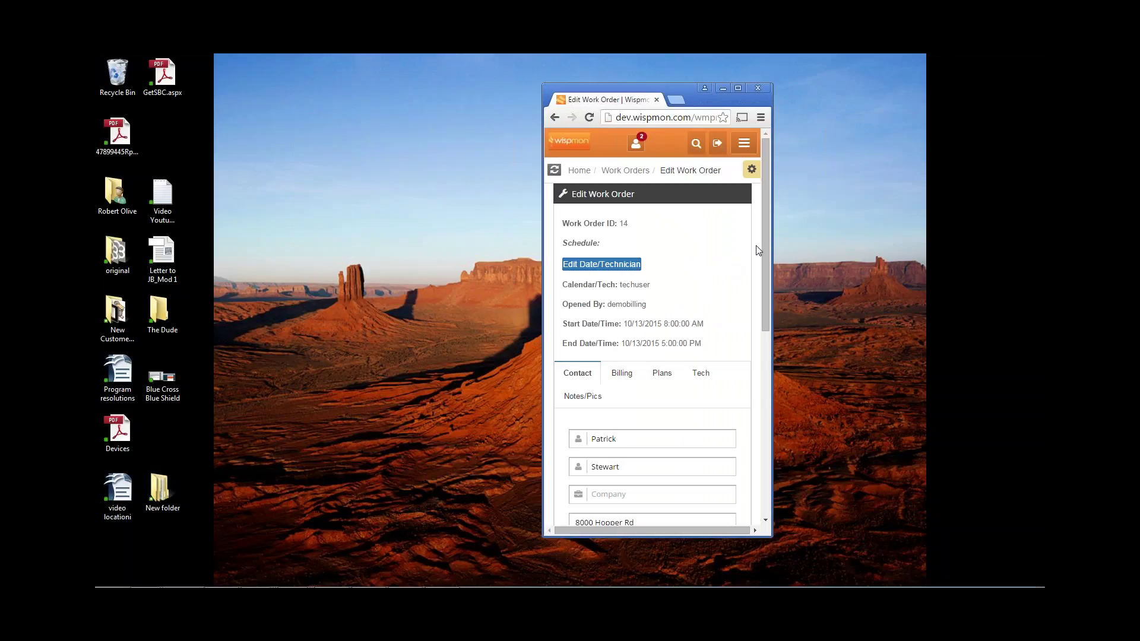
left_click_drag(766, 234, 765, 266)
- On the Billing tab, turn off mailed/emailed invoices and mailed statements, enabling Email Statement and Prorated
left_click(628, 249)
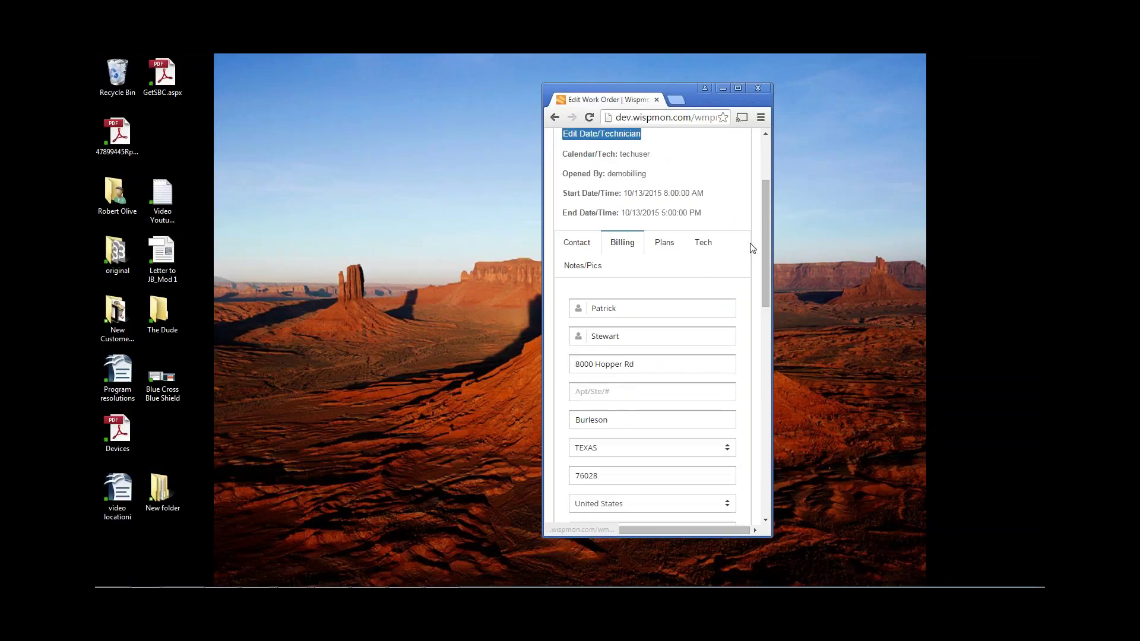
left_click_drag(764, 226, 764, 330)
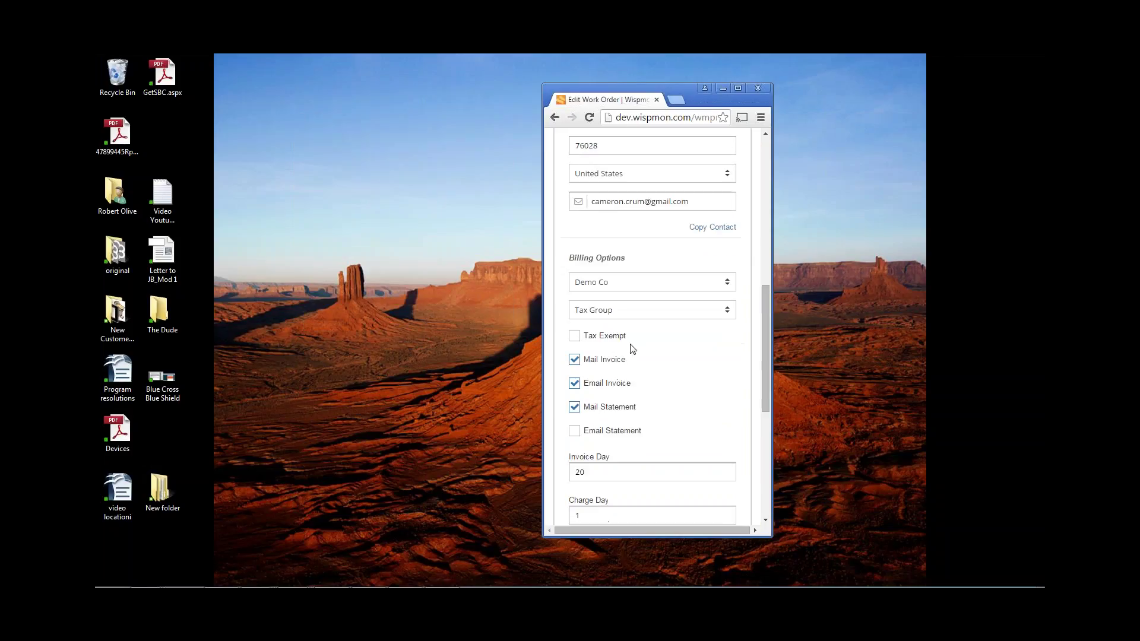
left_click(574, 359)
left_click(574, 383)
left_click_drag(764, 311, 764, 329)
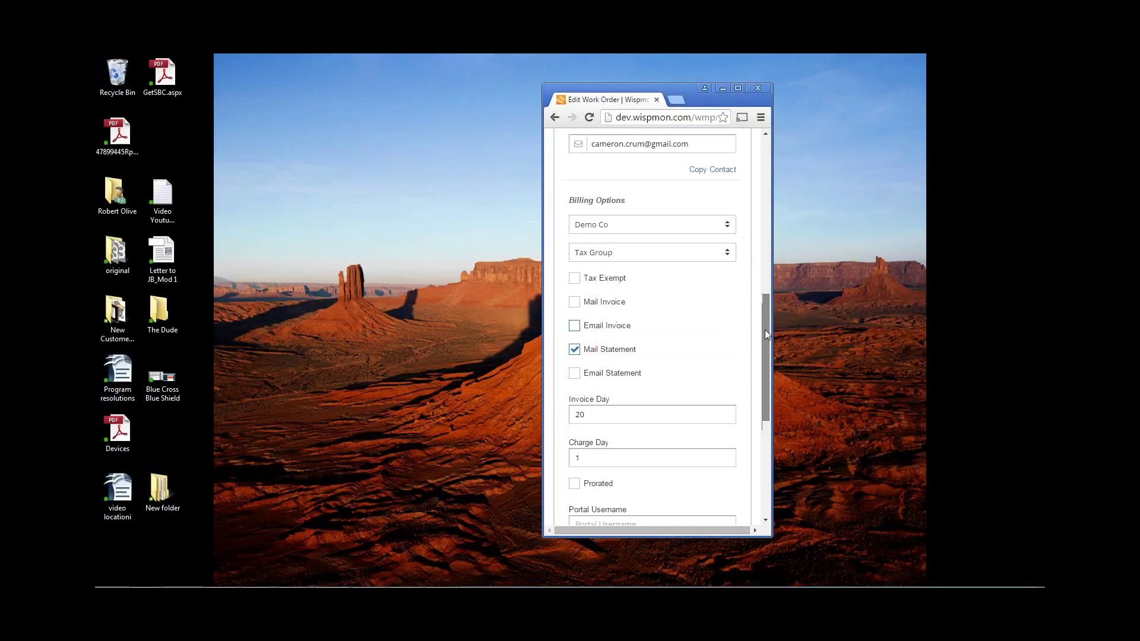
left_click(574, 349)
left_click(574, 373)
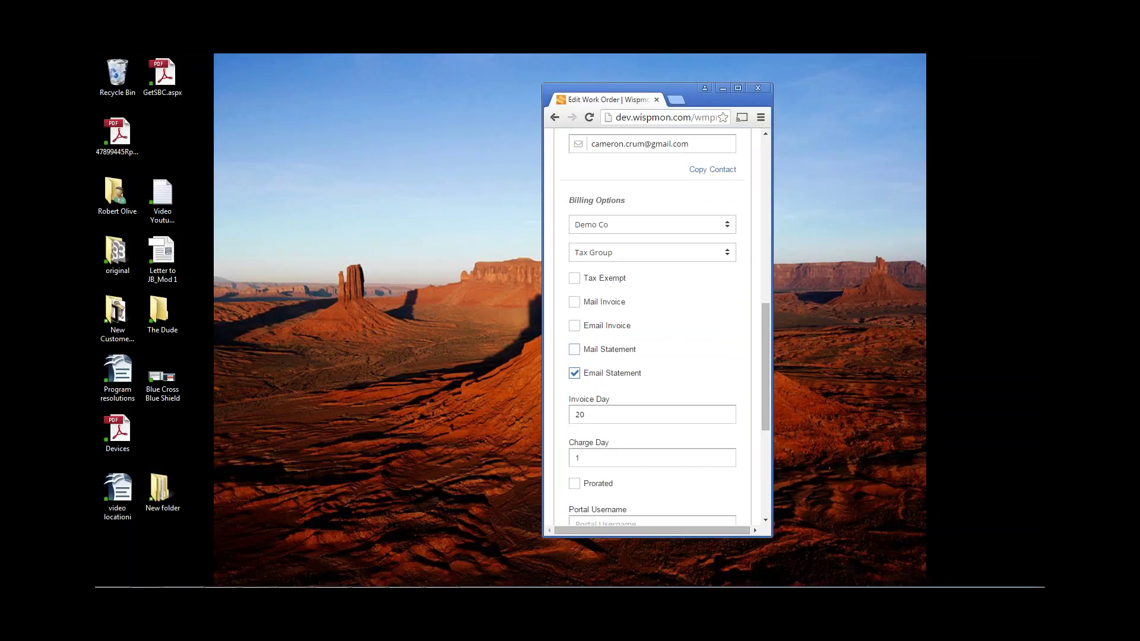
left_click_drag(767, 317, 761, 358)
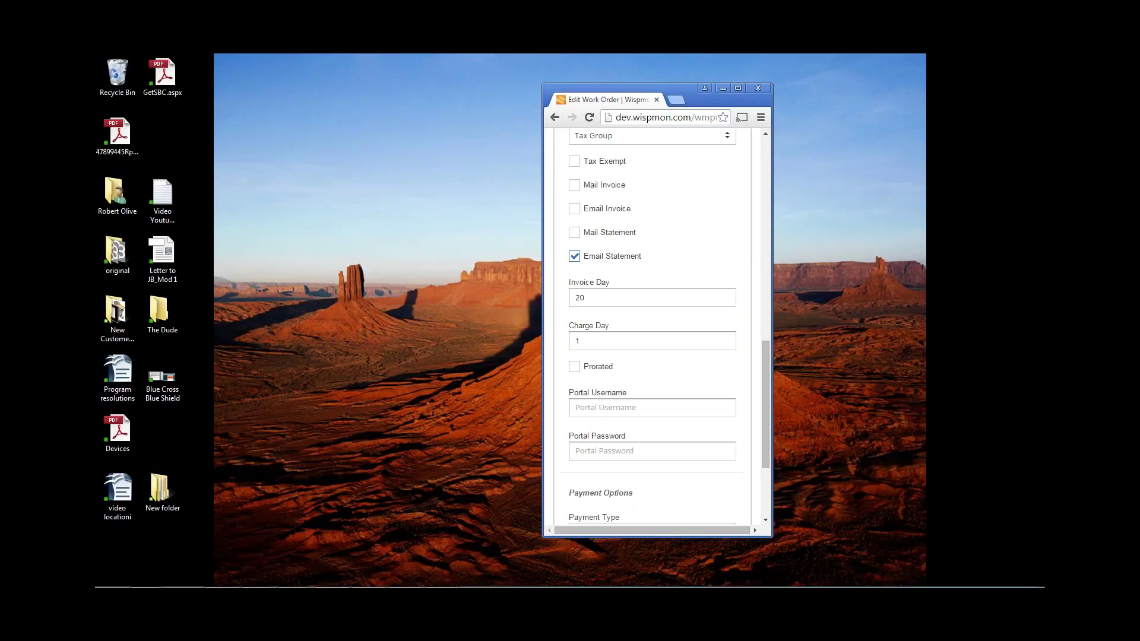
left_click(573, 369)
- Fill in the customer portal username and password
left_click(620, 409)
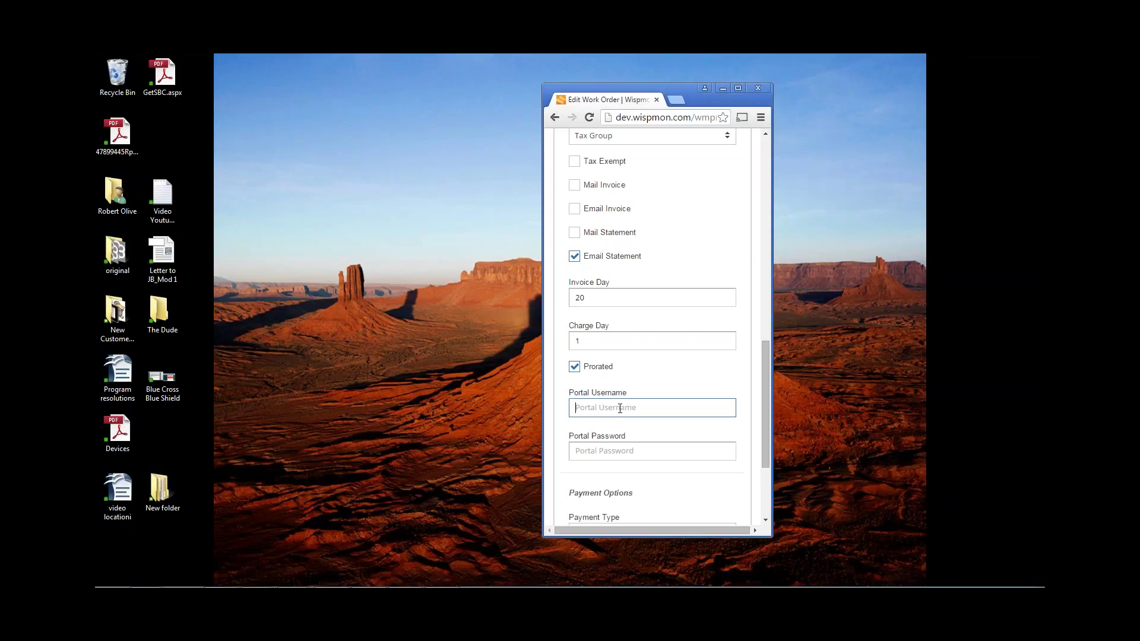
type("U")
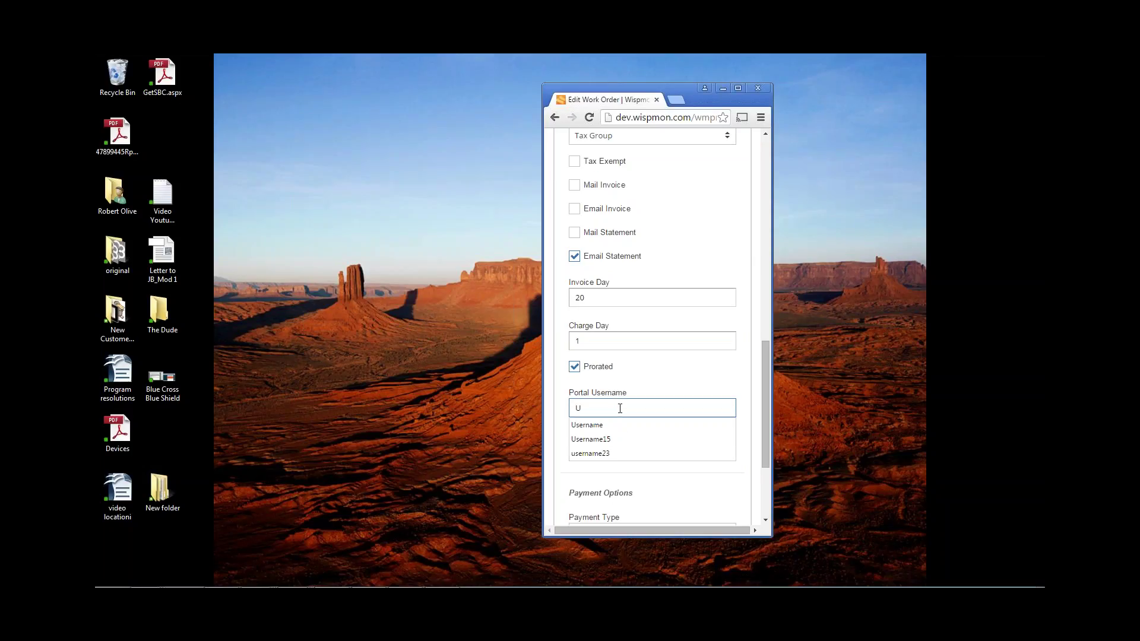
type("wer")
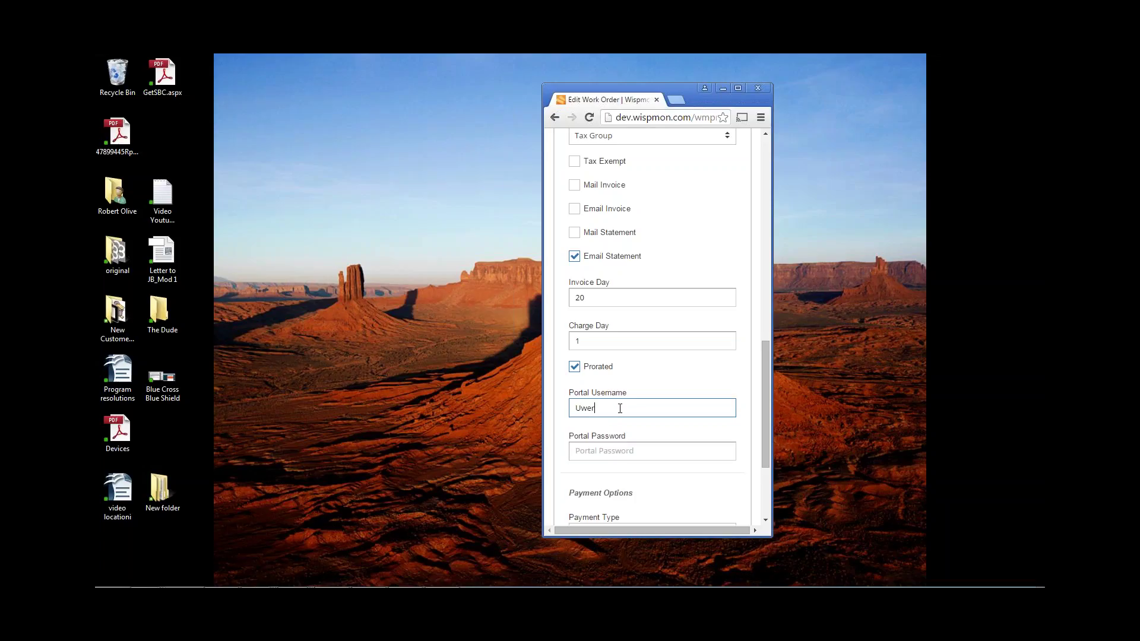
key("BackSpace")
key("BackSpace")
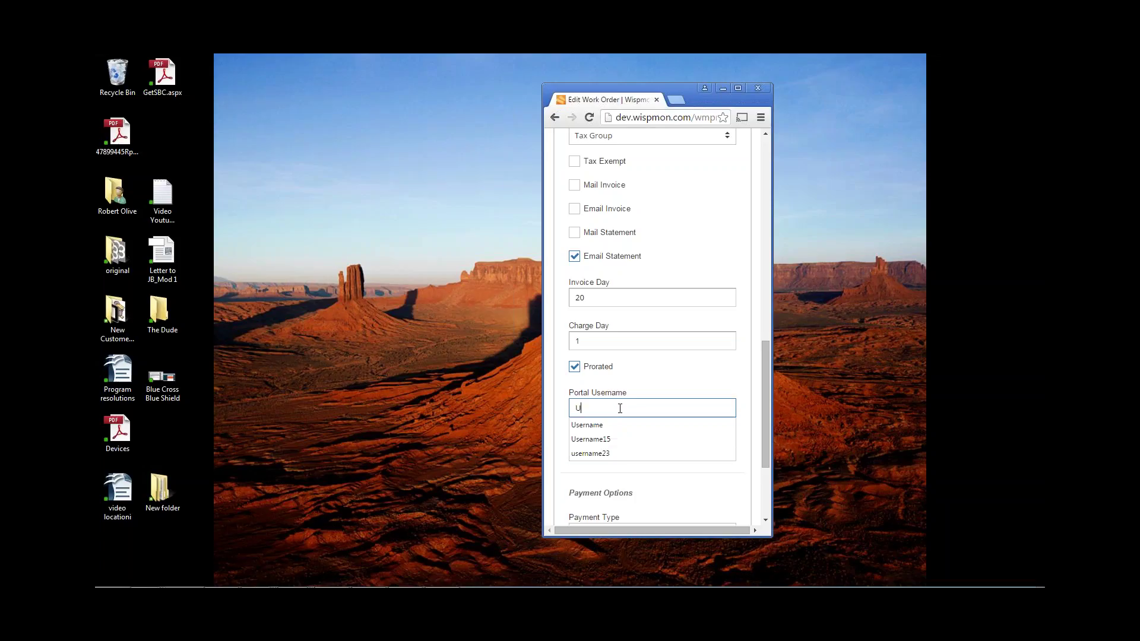
type("sdrname")
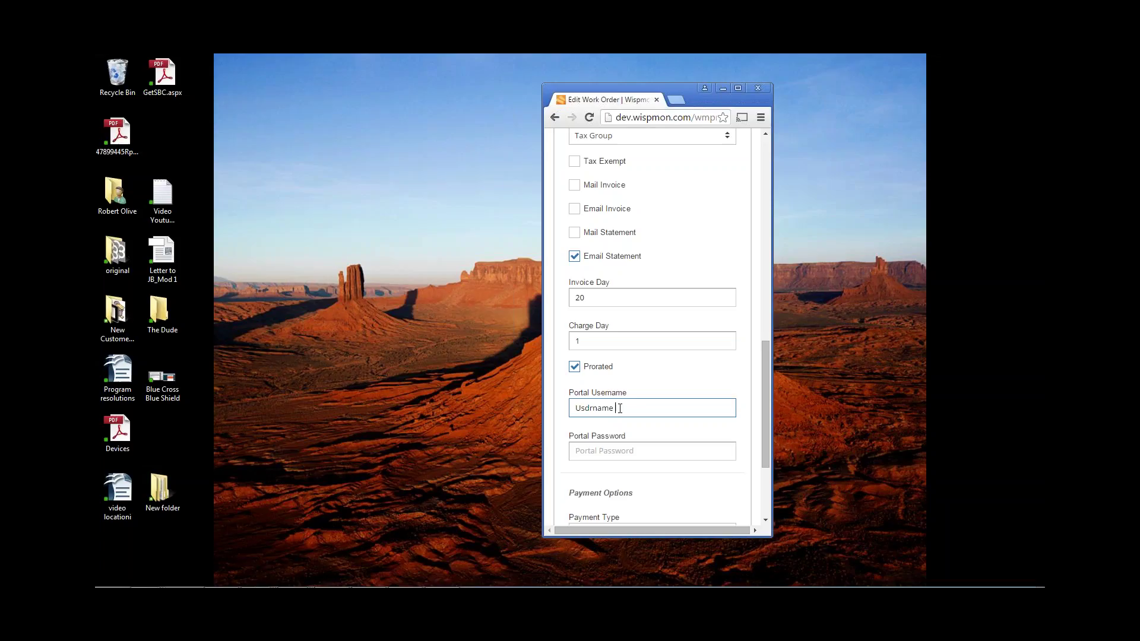
type("6")
left_click(618, 450)
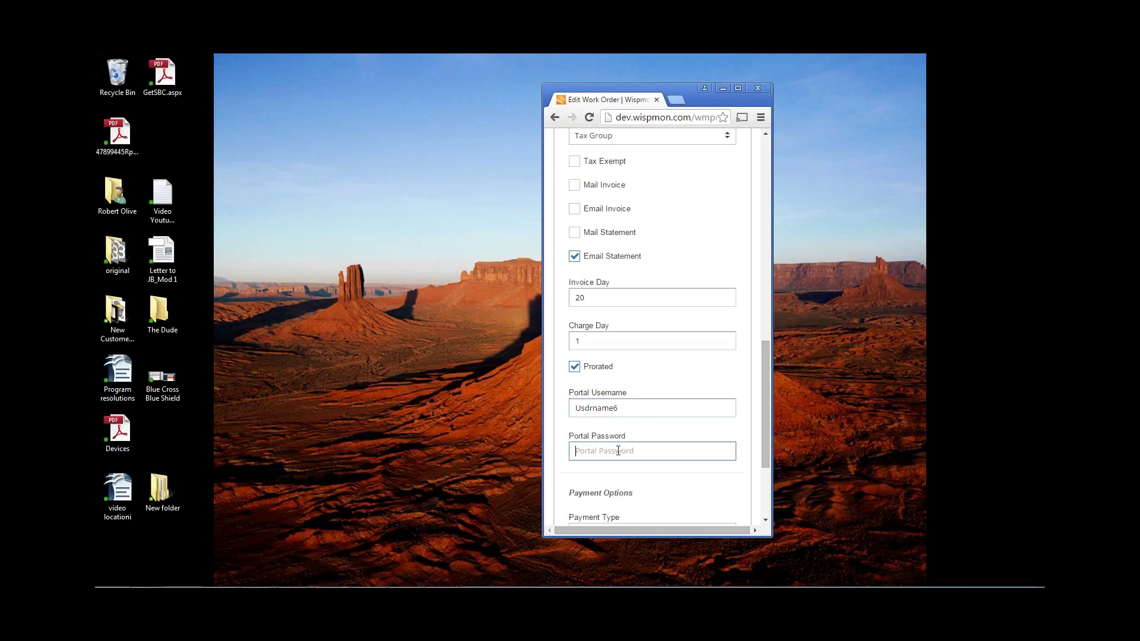
type("pass")
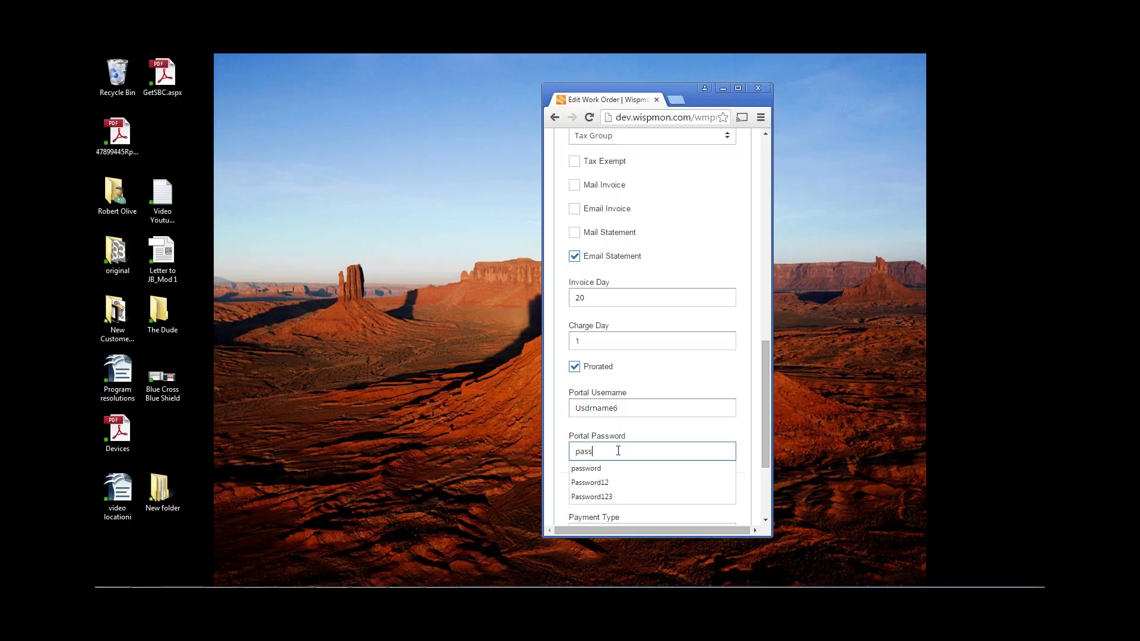
type("word55")
- Keep Check/Cash as the payment type
scroll(625, 448, "down", 3)
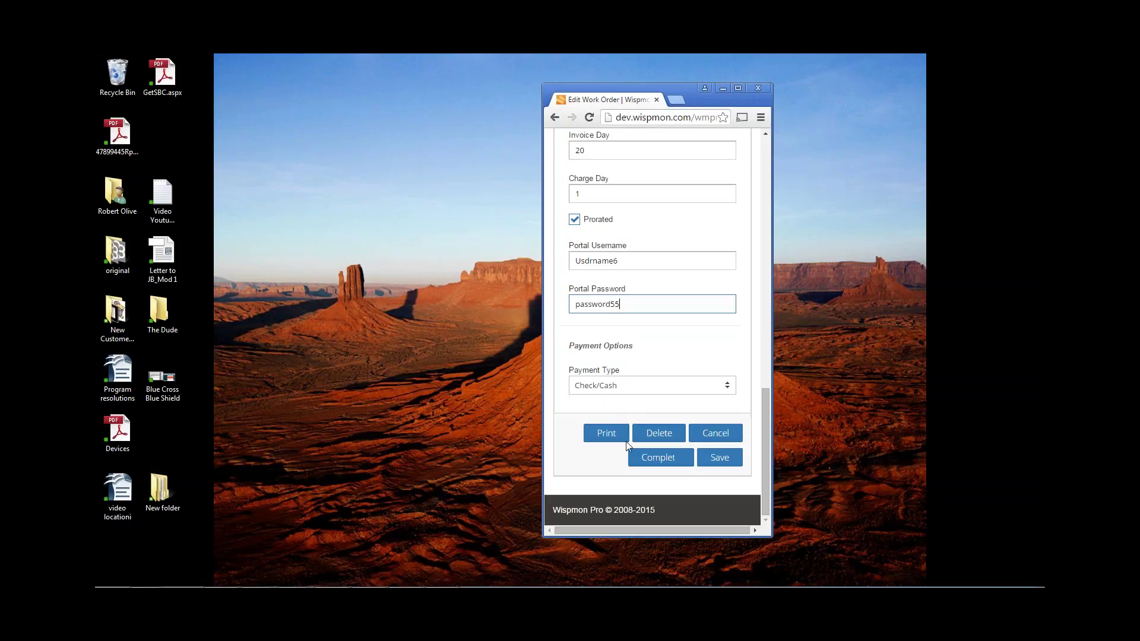
left_click(654, 387)
left_click(656, 389)
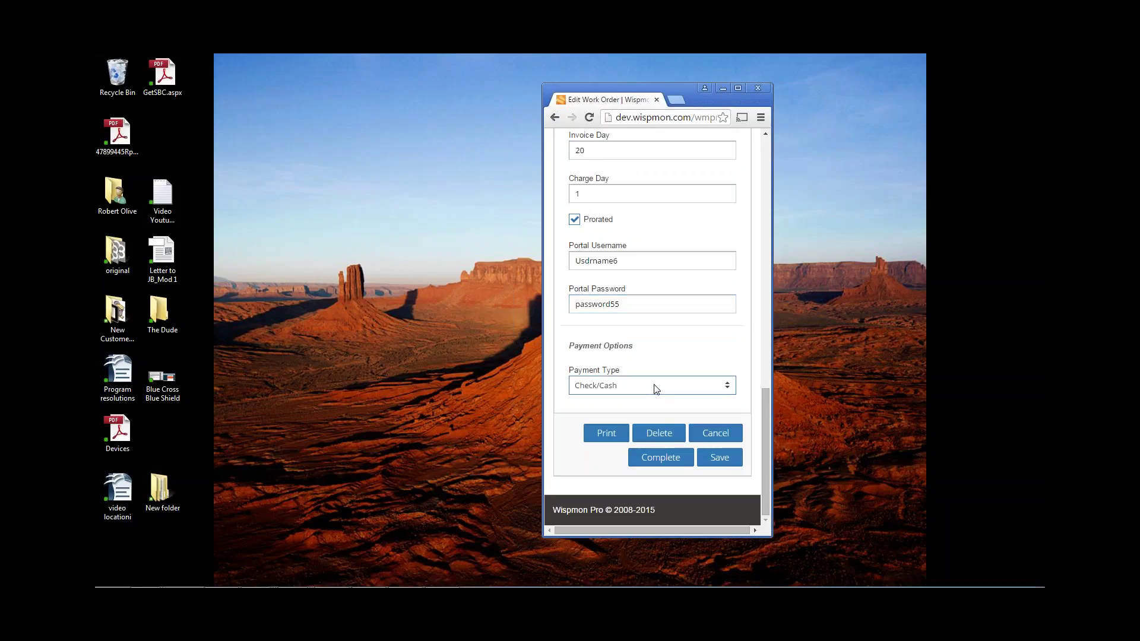
scroll(656, 363, "up", 8)
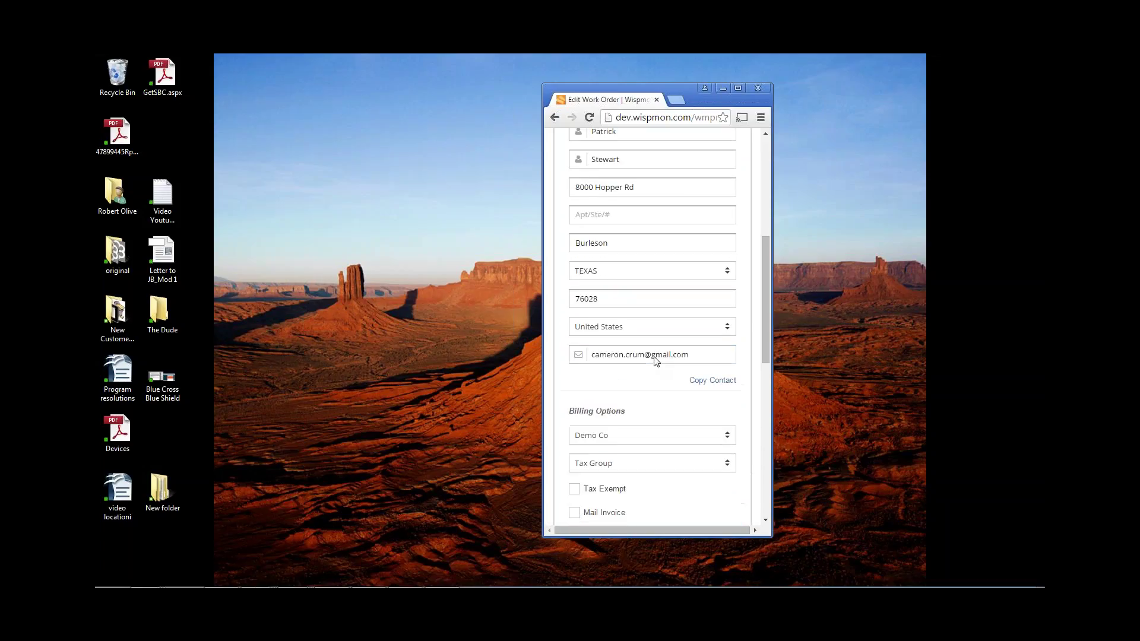
scroll(656, 361, "up", 4)
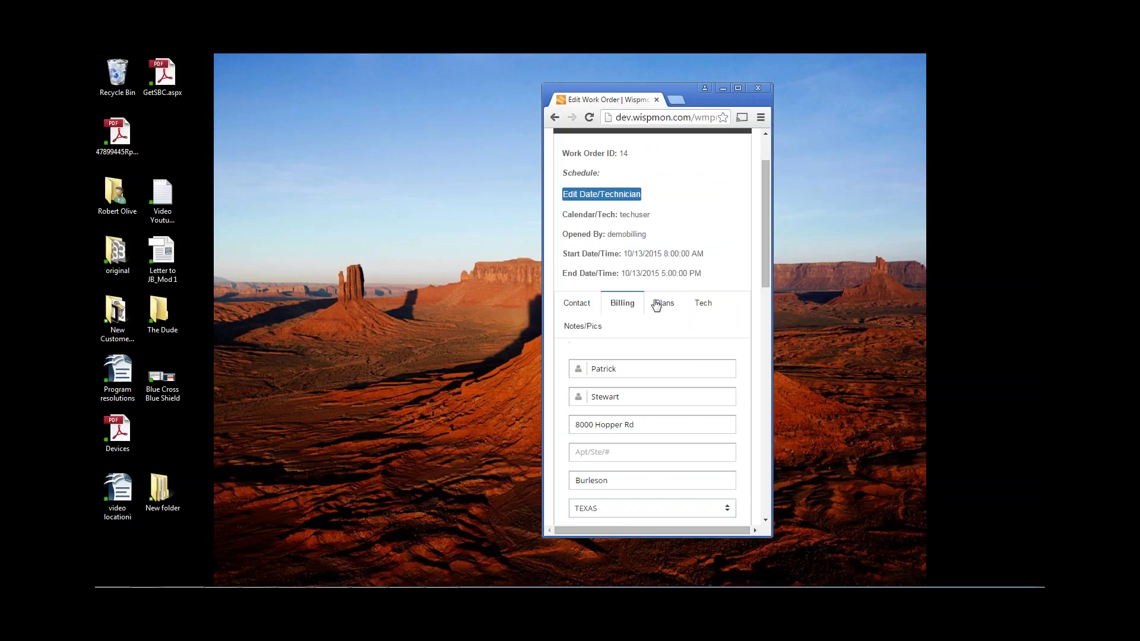
- Review the service plans' recurring discount, then show the Tech data: Wireless, DemoCo, Rendon, DE04
left_click(655, 304)
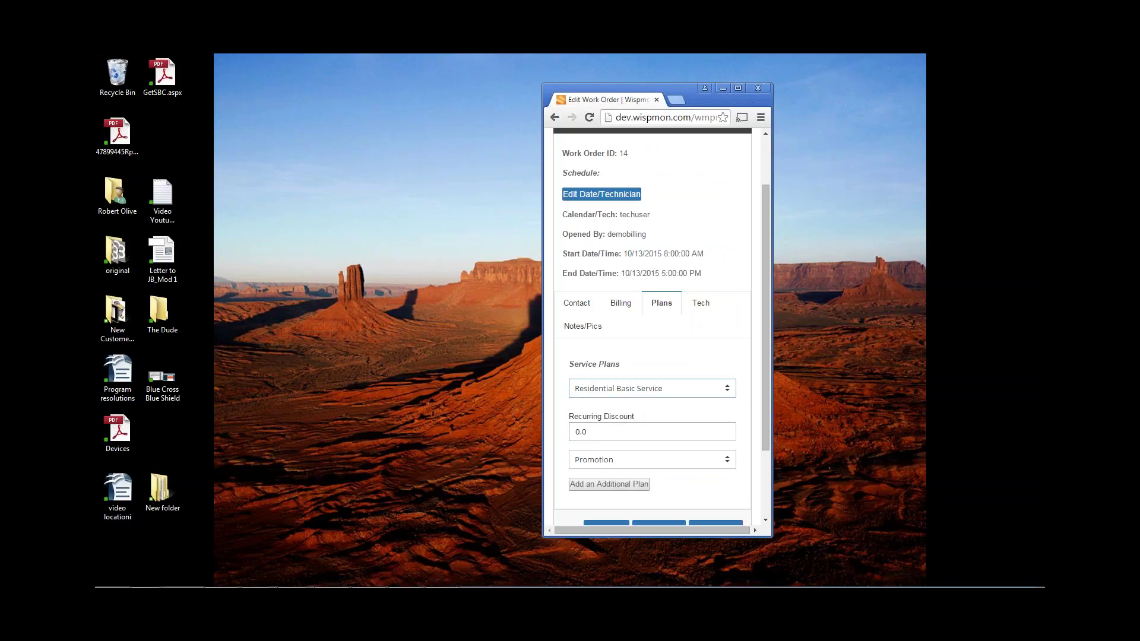
left_click(634, 431)
left_click(697, 305)
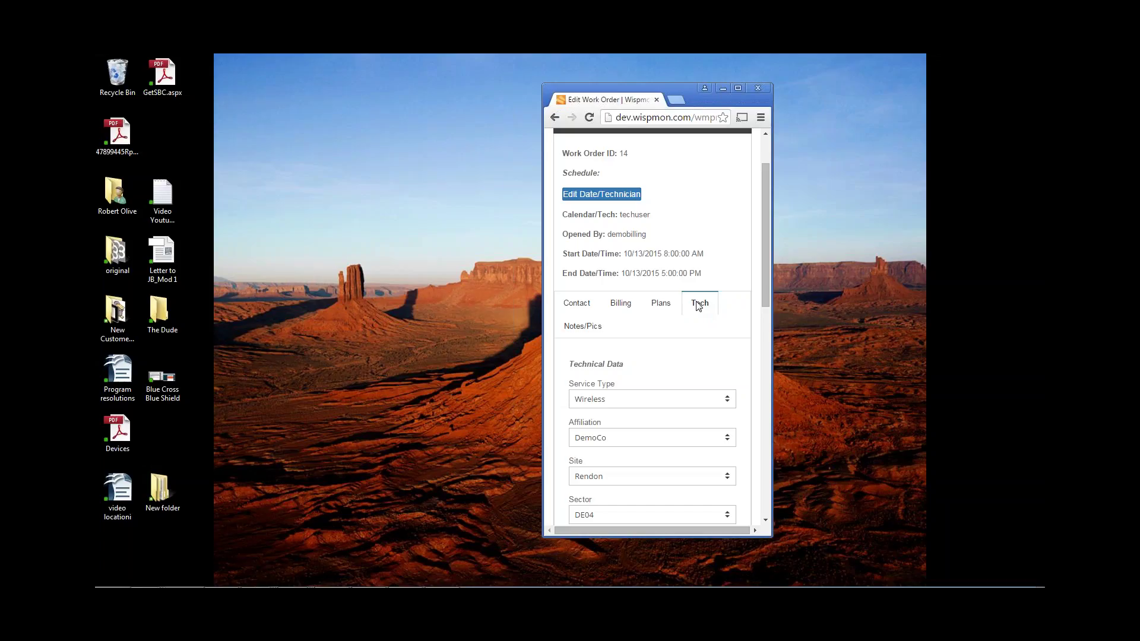
- Confirm Wireless service, DemoCo affiliation and Rendon site, and change the sector from DE04 to DE05
left_click(665, 403)
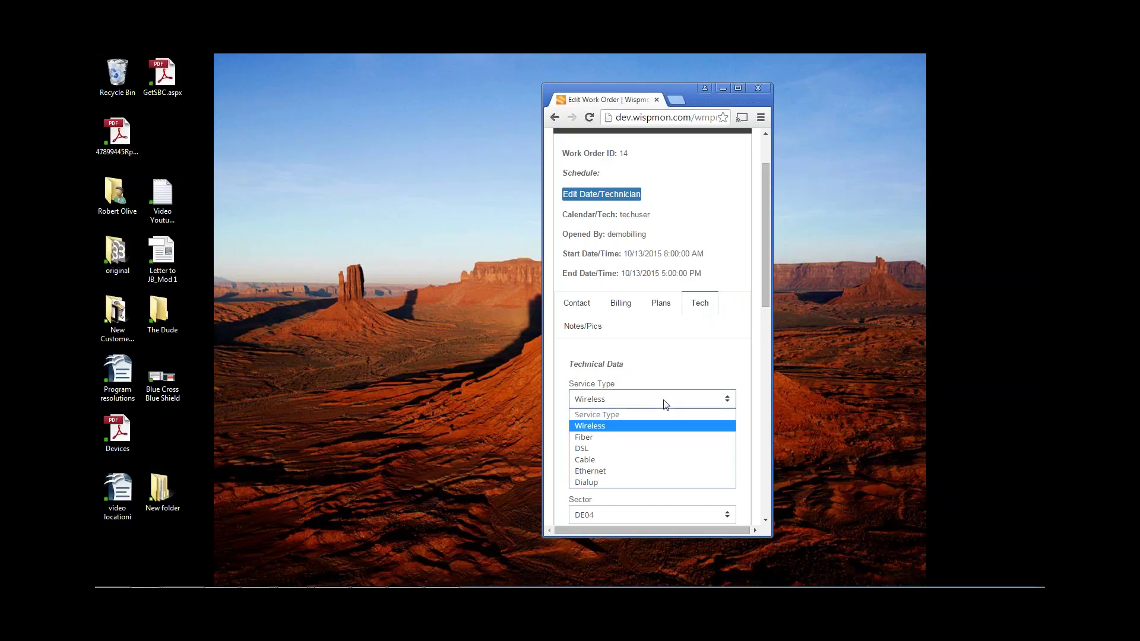
left_click(647, 429)
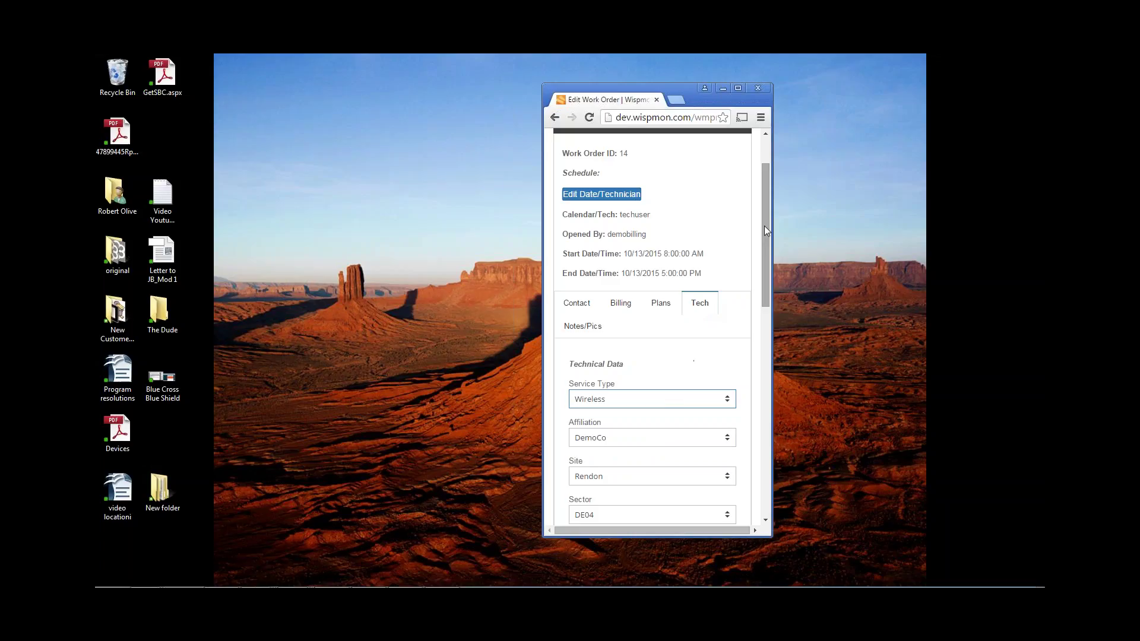
scroll(764, 235, "down", 3)
left_click(644, 260)
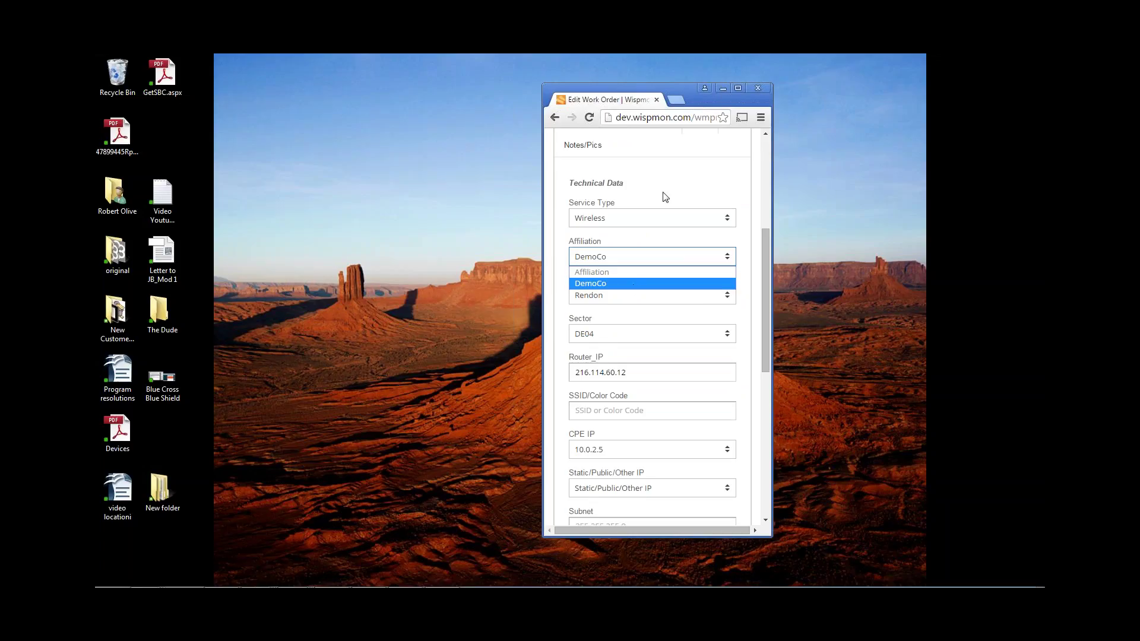
left_click(678, 187)
left_click(648, 295)
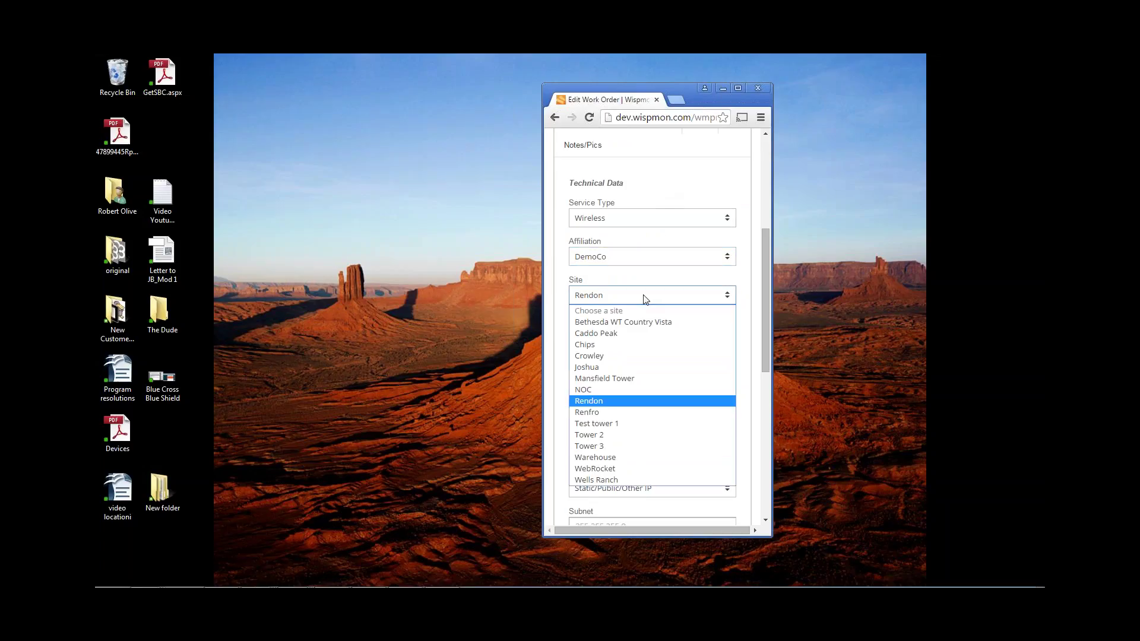
left_click(621, 401)
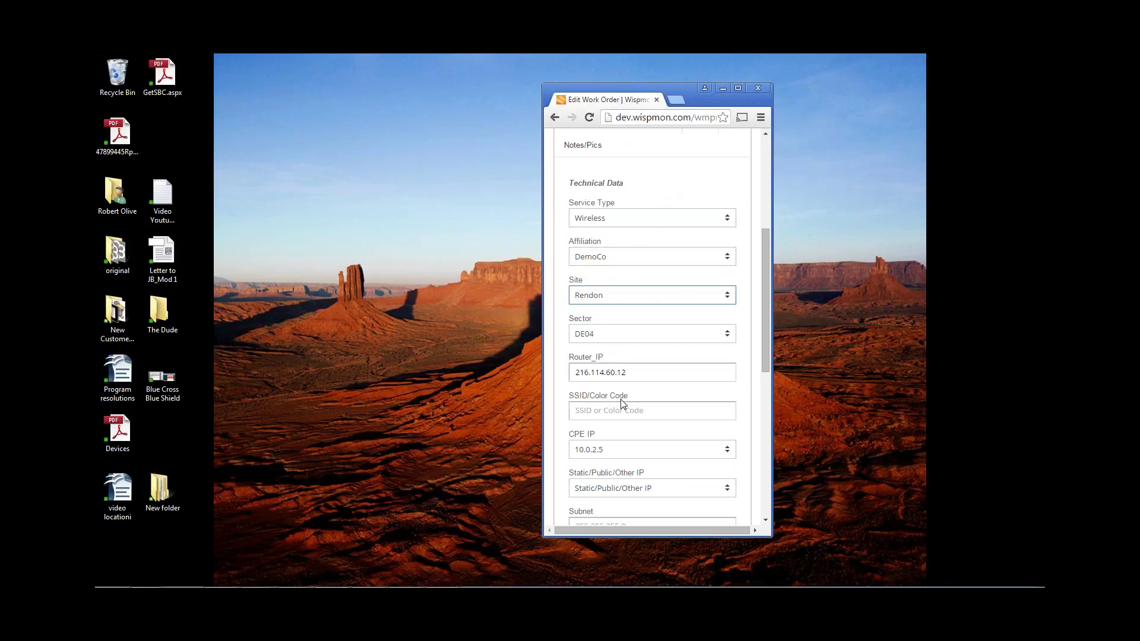
left_click(623, 336)
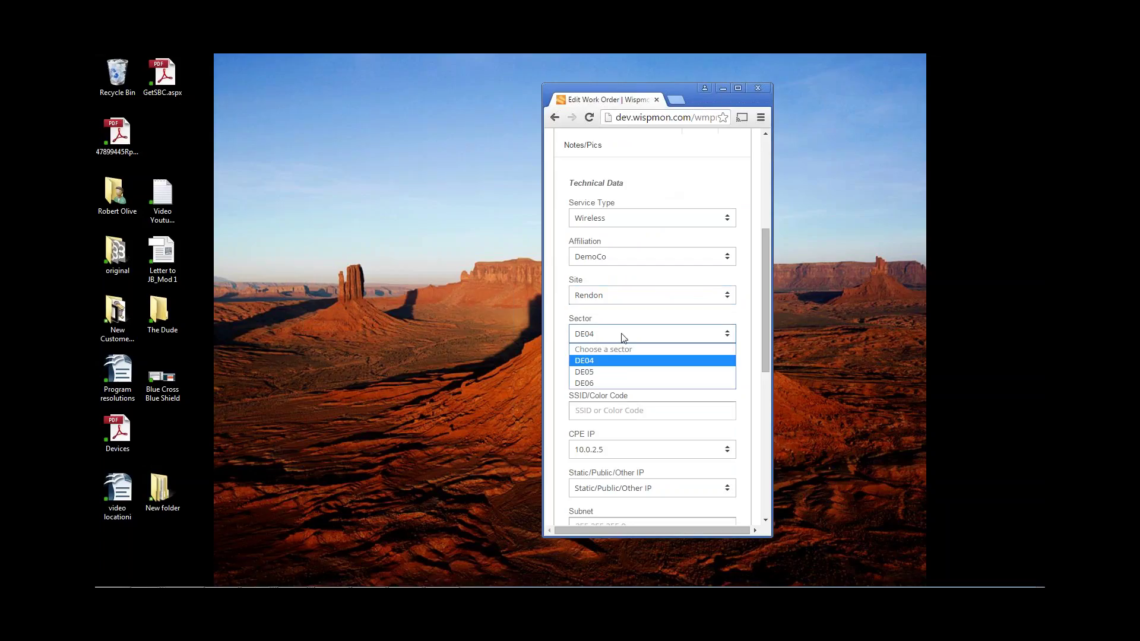
left_click(616, 373)
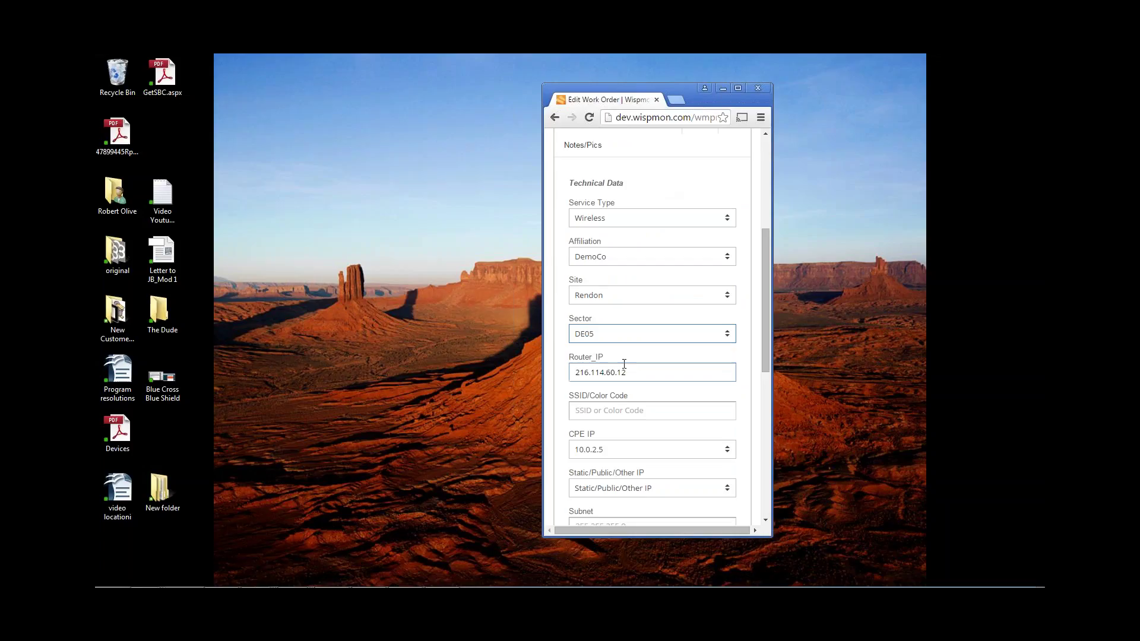
scroll(764, 246, "down", 2)
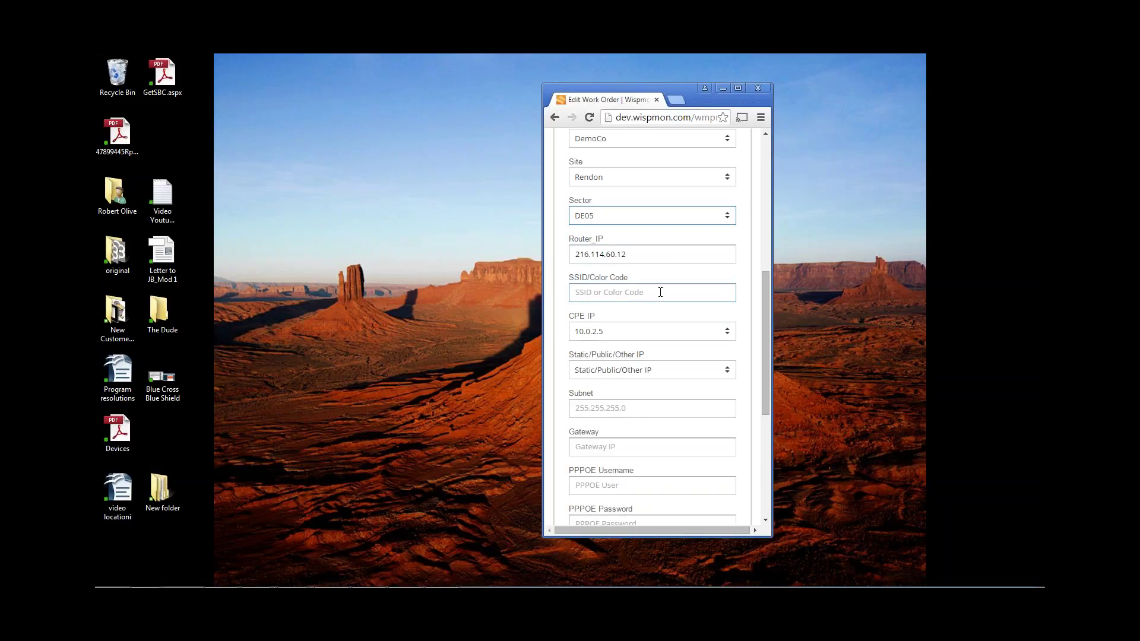
left_click(648, 333)
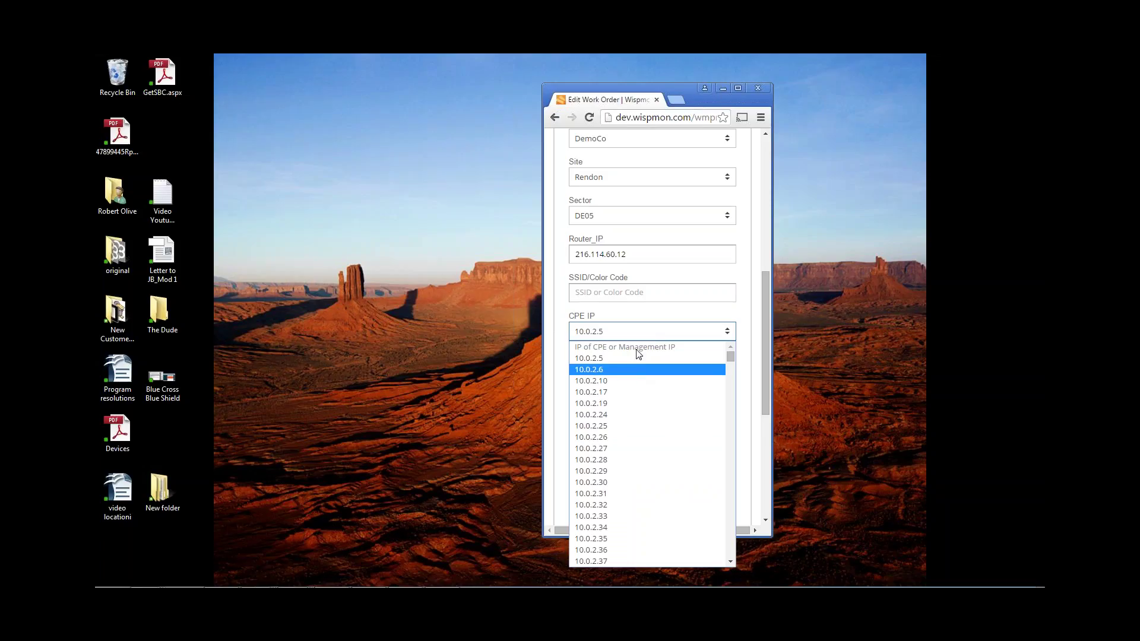
left_click(632, 358)
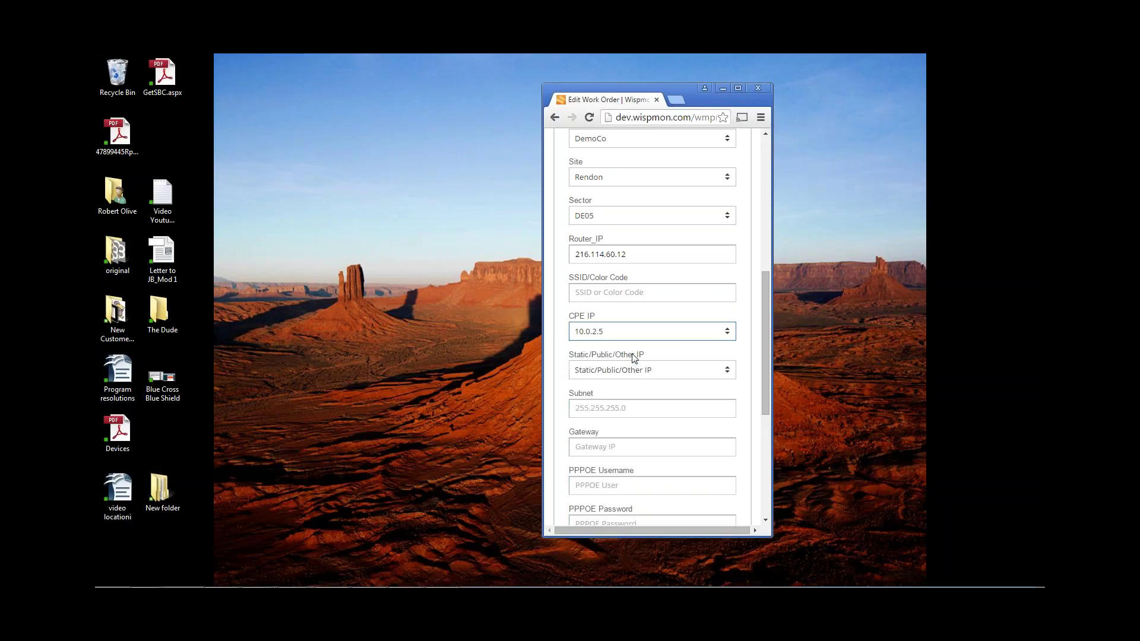
left_click_drag(764, 318, 759, 340)
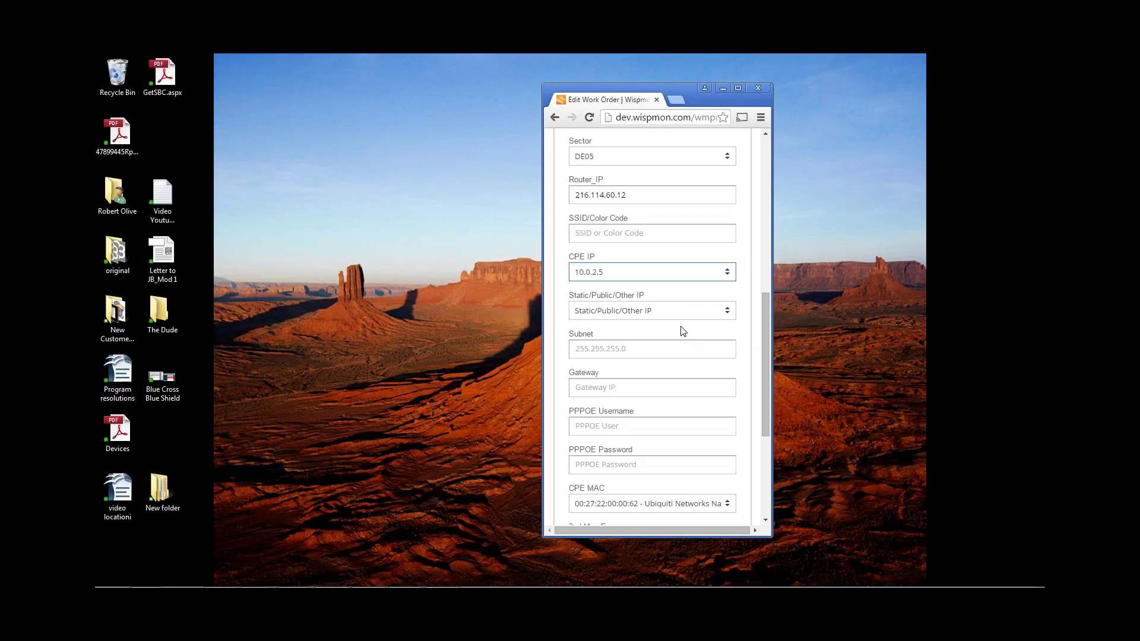
- Select 216.171.240.31 from the Static/Public/Other IP list
left_click(654, 310)
scroll(661, 368, "down", 20)
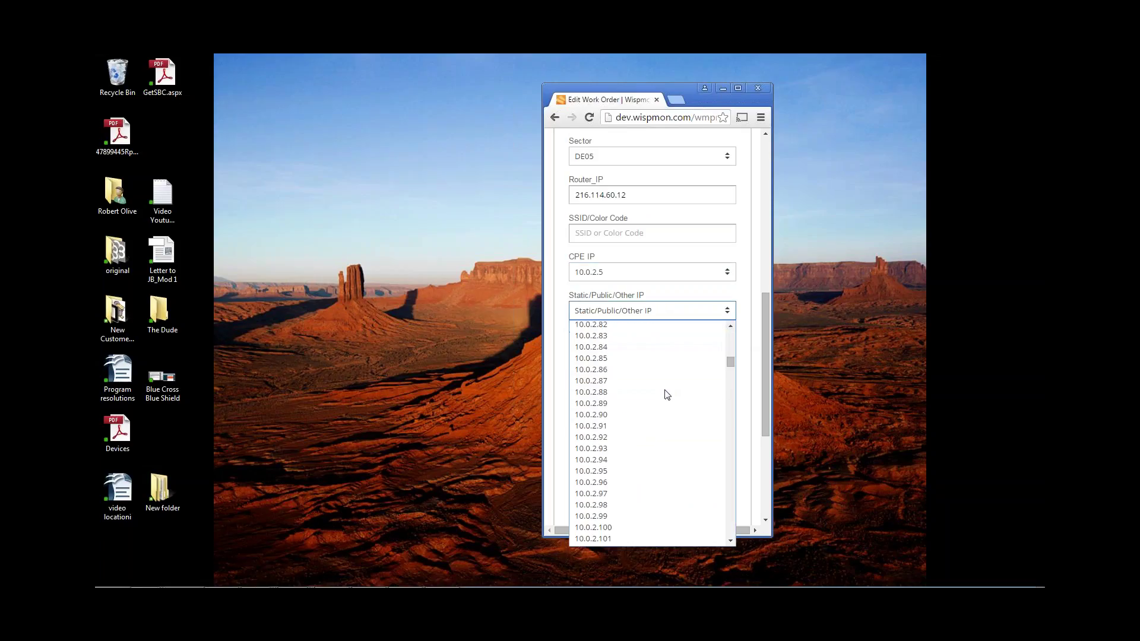
scroll(667, 395, "down", 15)
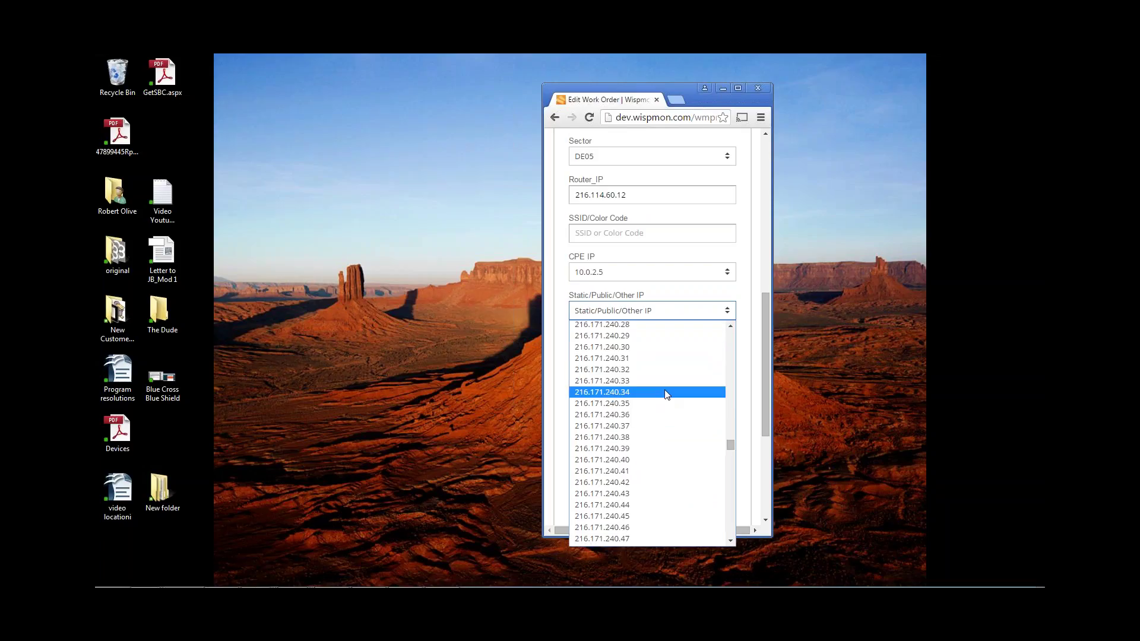
scroll(665, 391, "up", 6)
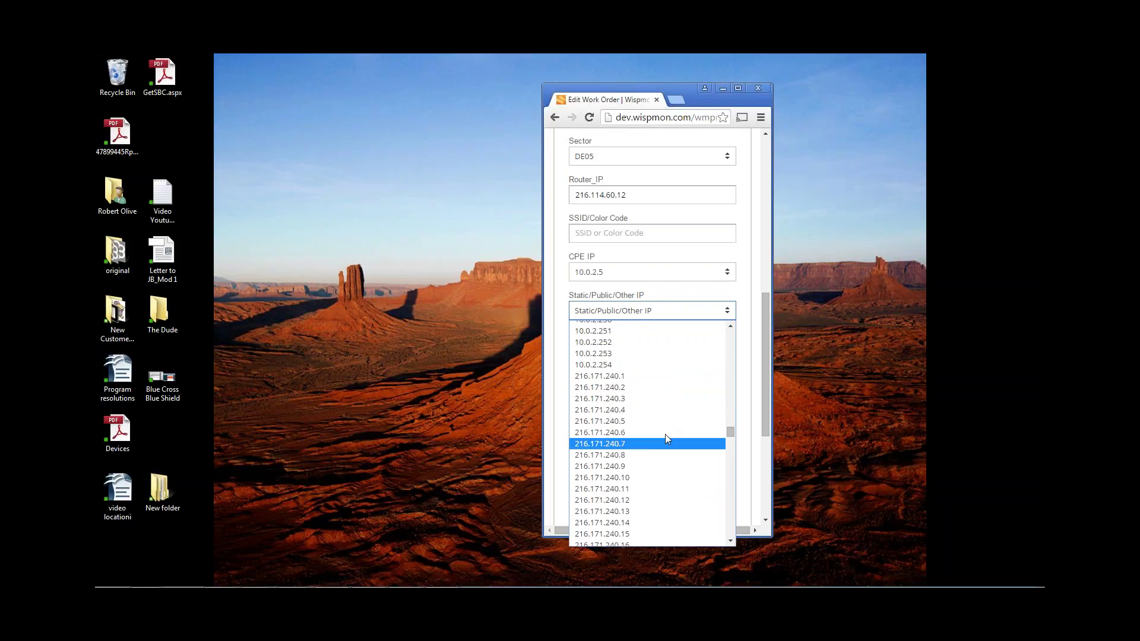
scroll(665, 444, "down", 10)
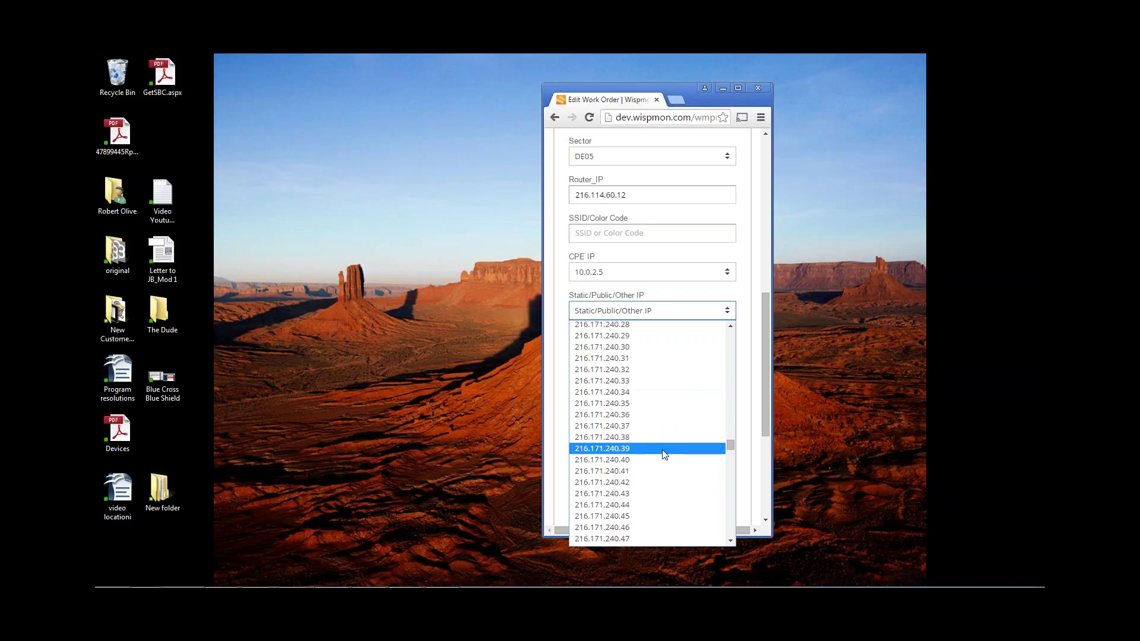
left_click(657, 358)
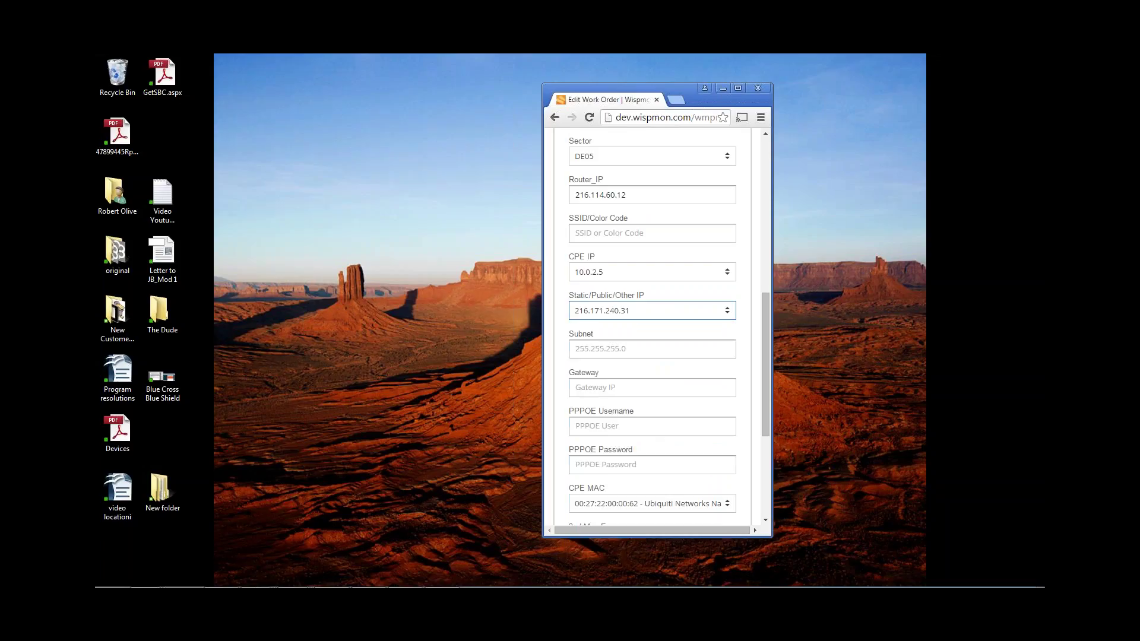
left_click(649, 351)
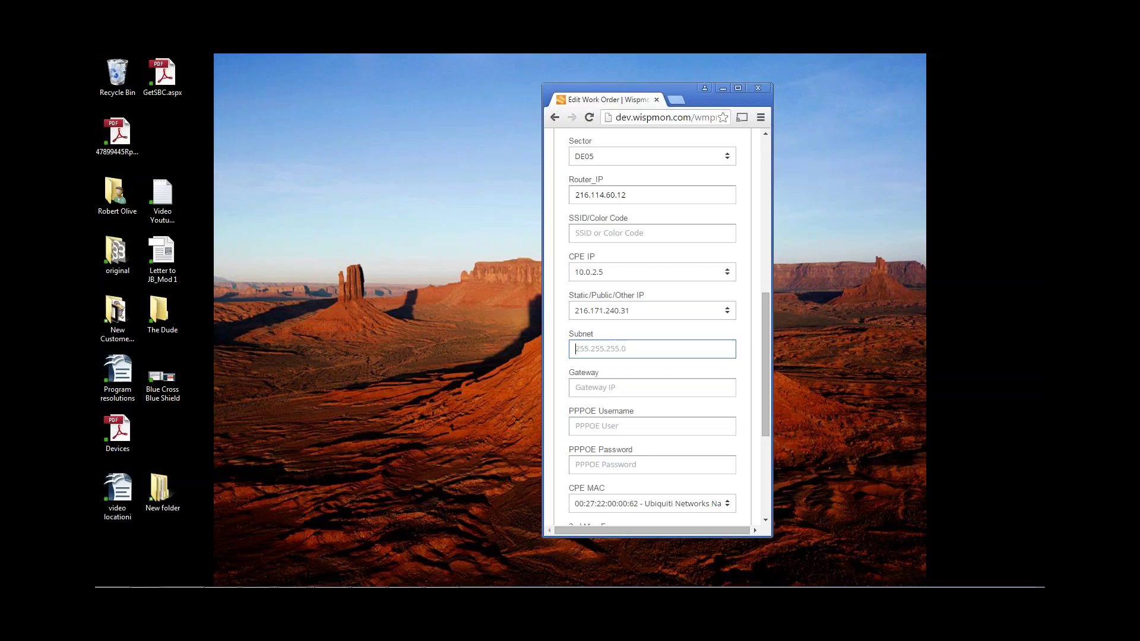
- Enter 216.171.240.1 as the gateway
scroll(760, 344, "down", 3)
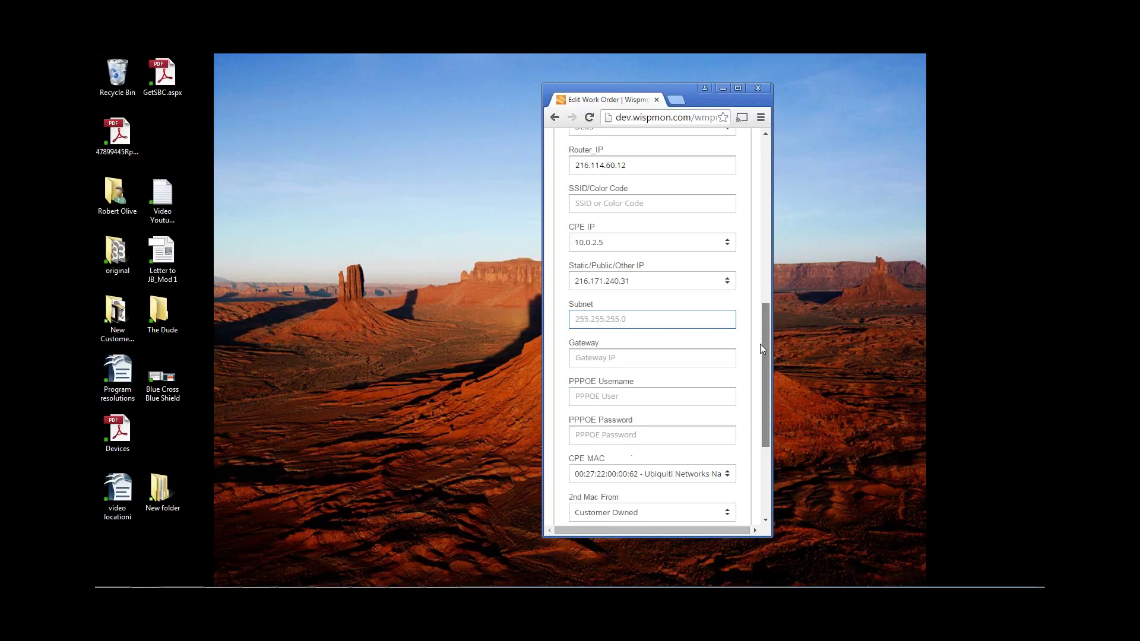
left_click(623, 300)
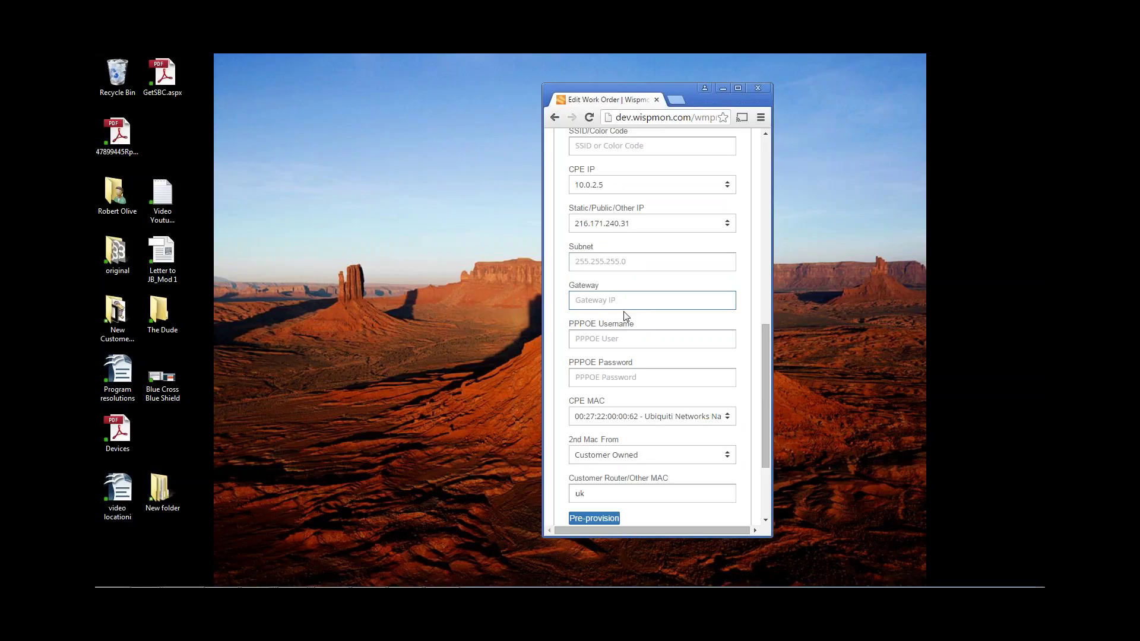
type("216.171.240.1")
- Choose CPE MAC 14:14:14:14:14:17, the Ubiquiti Networks Nano Station 5
left_click(626, 334)
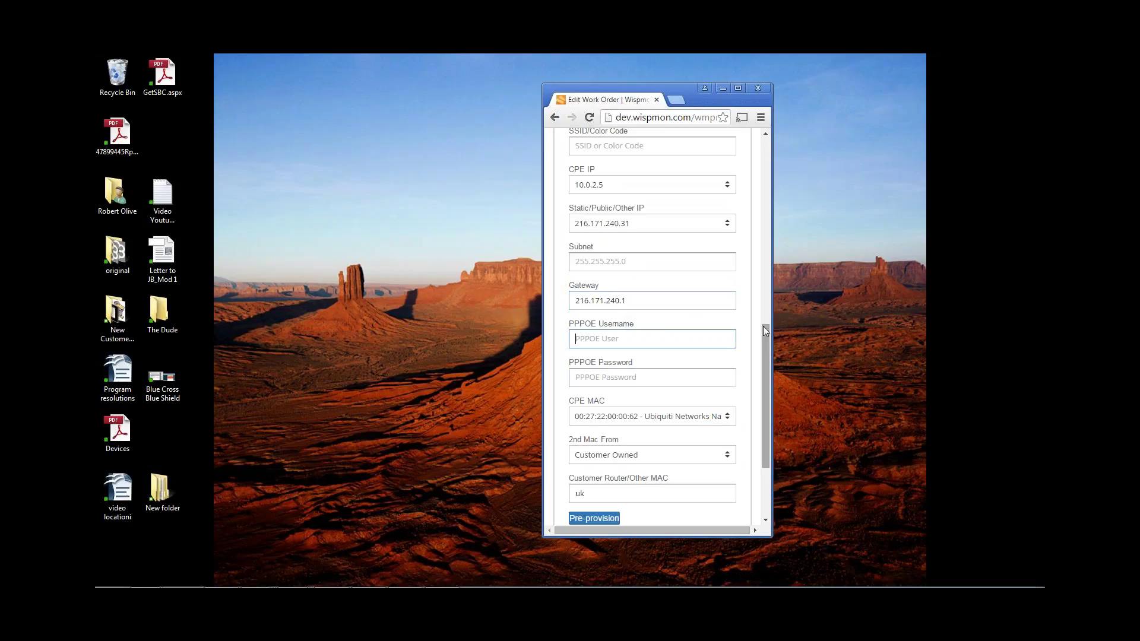
left_click_drag(764, 327, 761, 355)
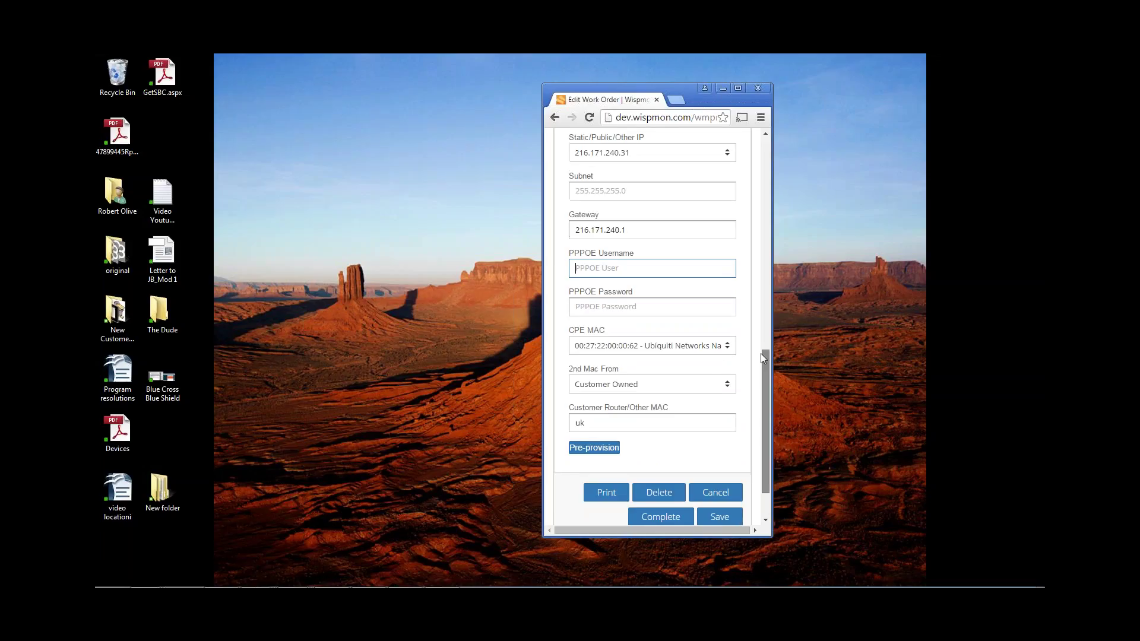
left_click(667, 341)
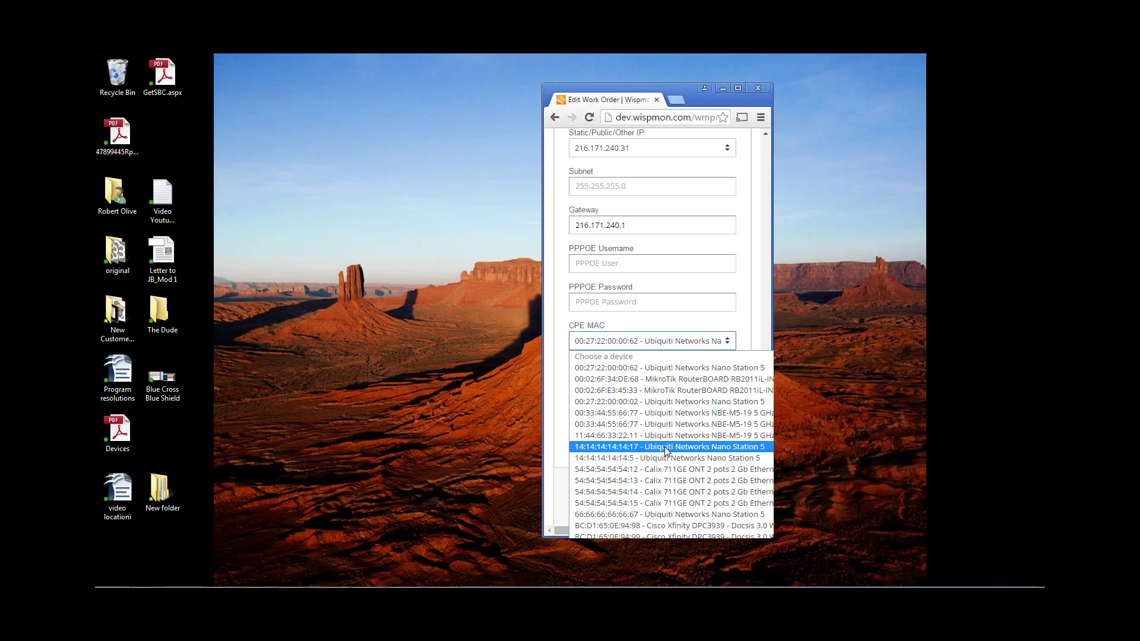
left_click(664, 446)
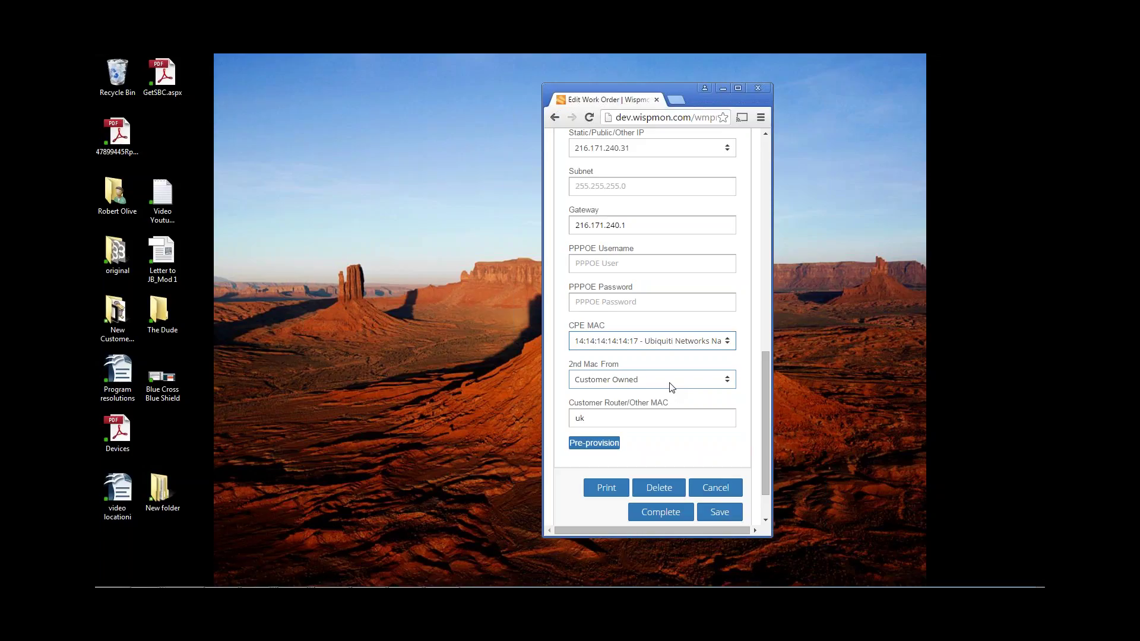
left_click(671, 388)
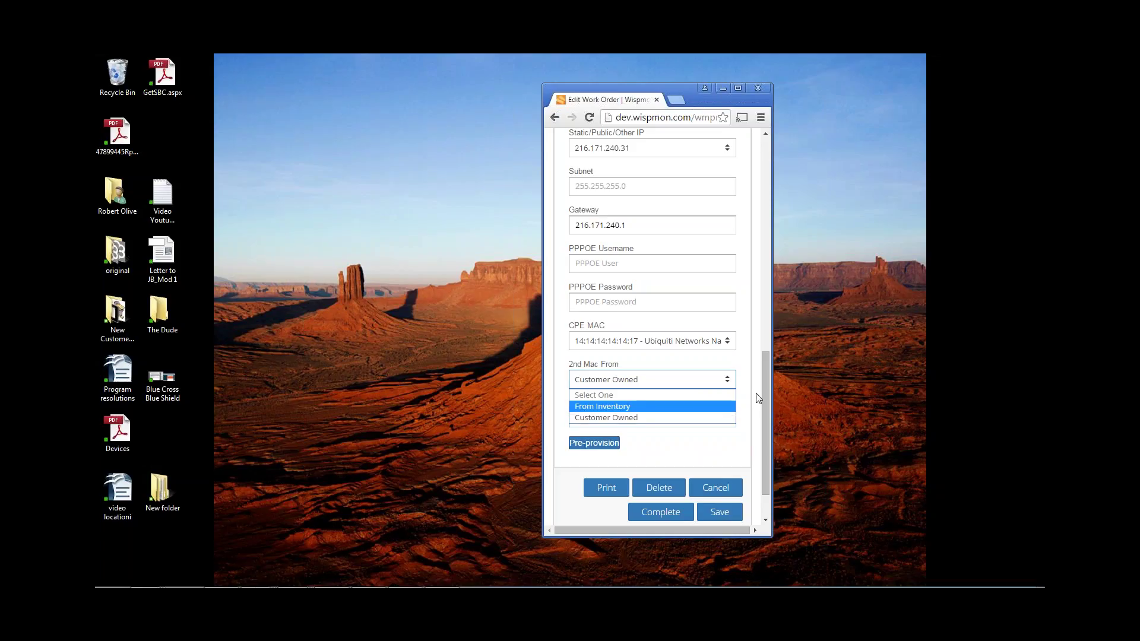
left_click_drag(761, 392, 744, 228)
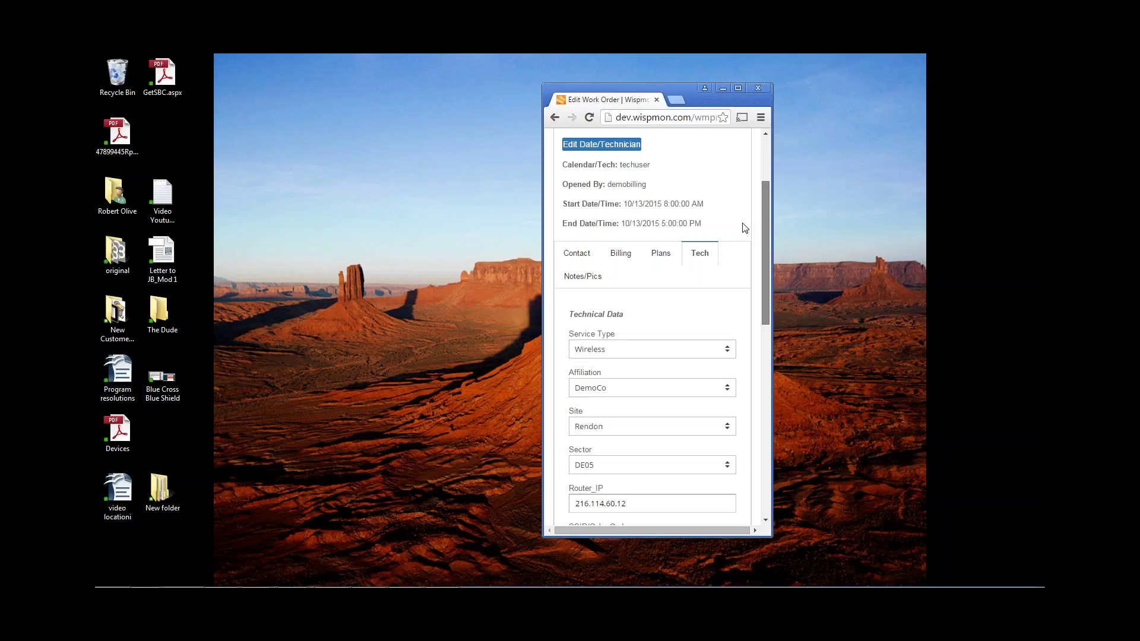
scroll(745, 228, "down", 3)
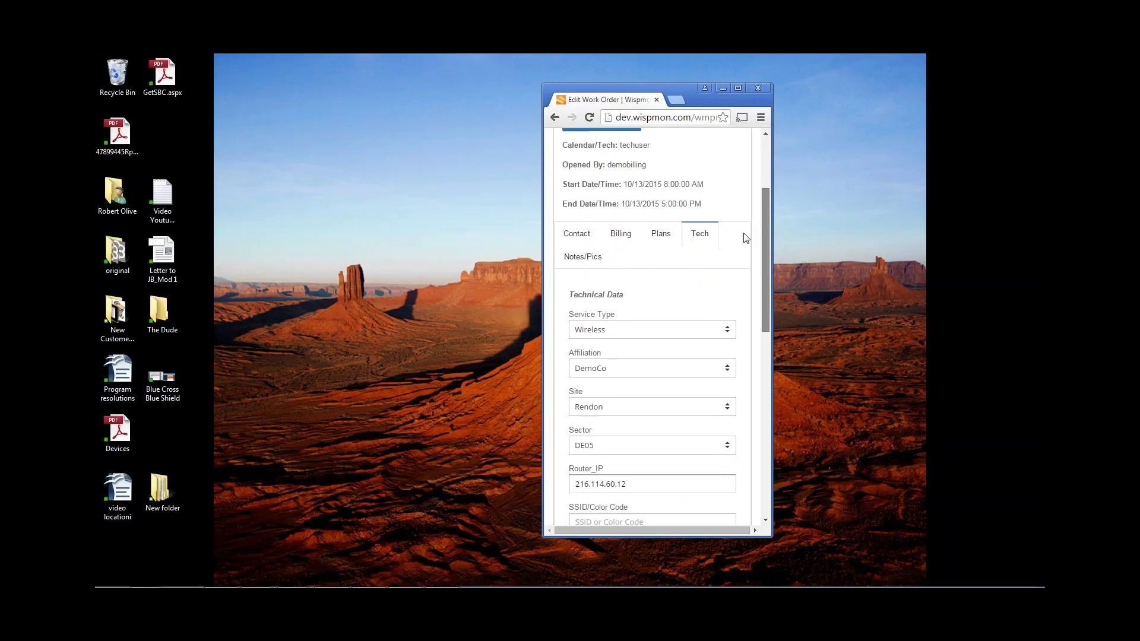
scroll(765, 297, "down", 1)
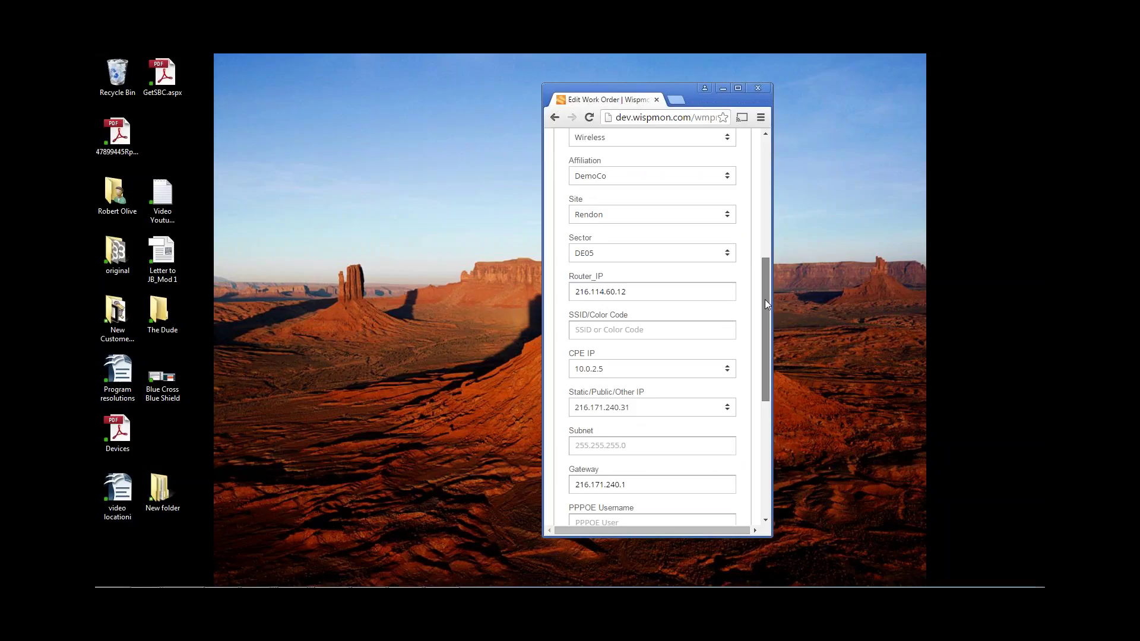
left_click_drag(764, 300, 763, 404)
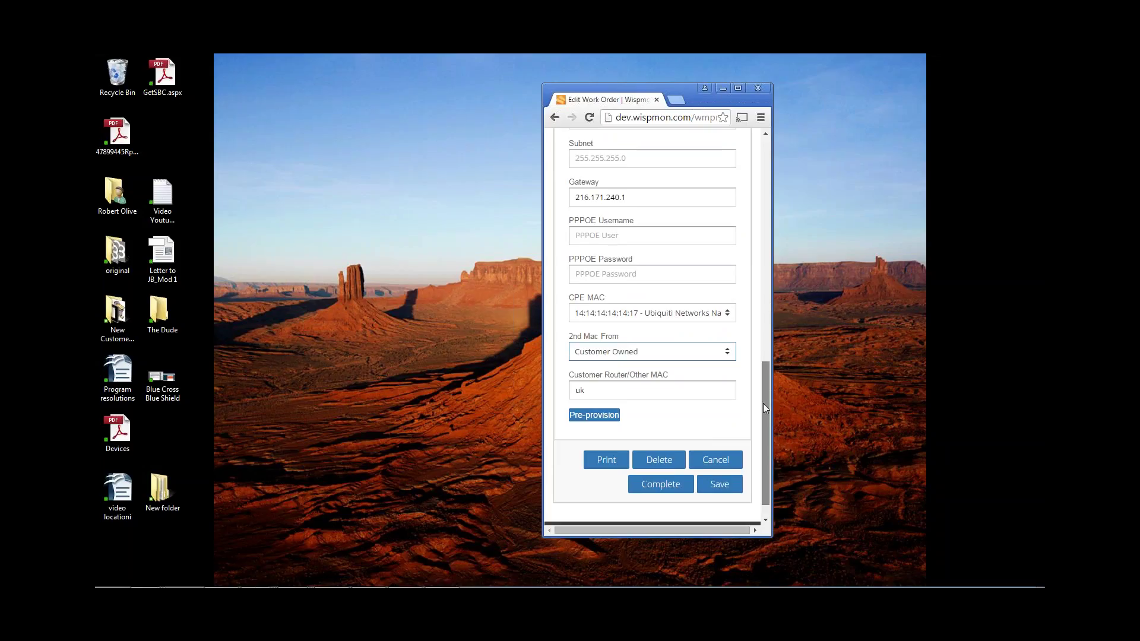
left_click_drag(763, 403, 758, 233)
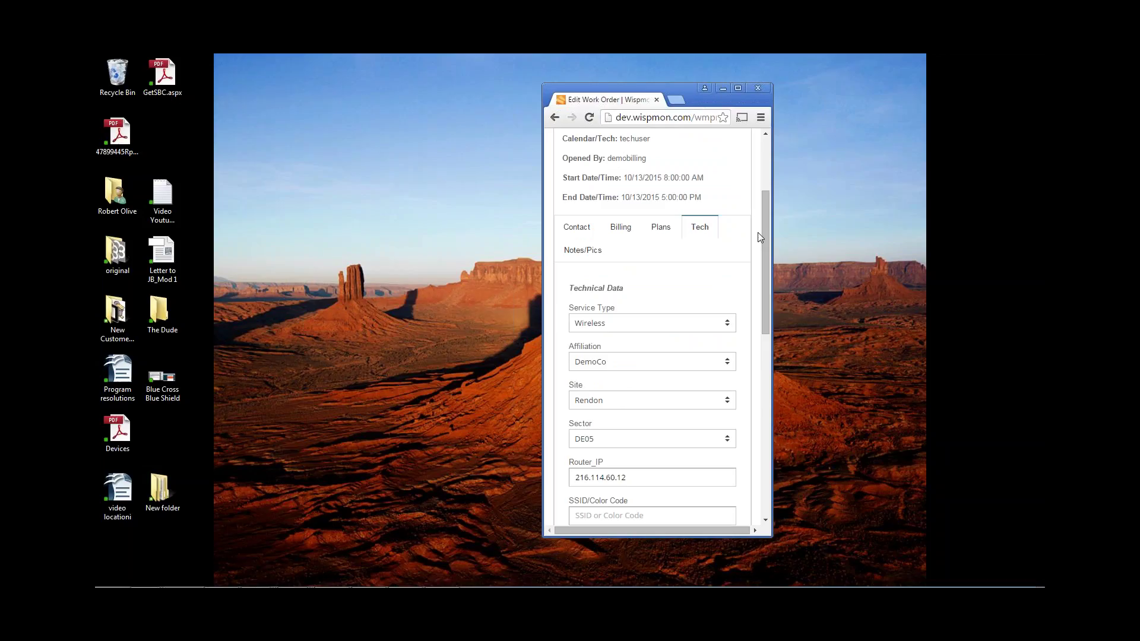